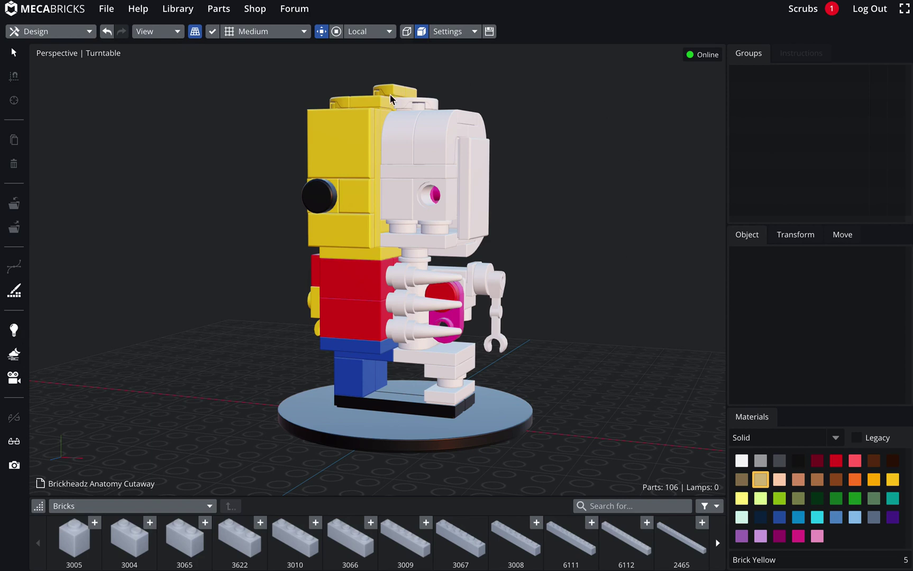
# Switch from Design to 3D Rendering mode and accept adding a default camera to the scene
pyautogui.click(65, 32)
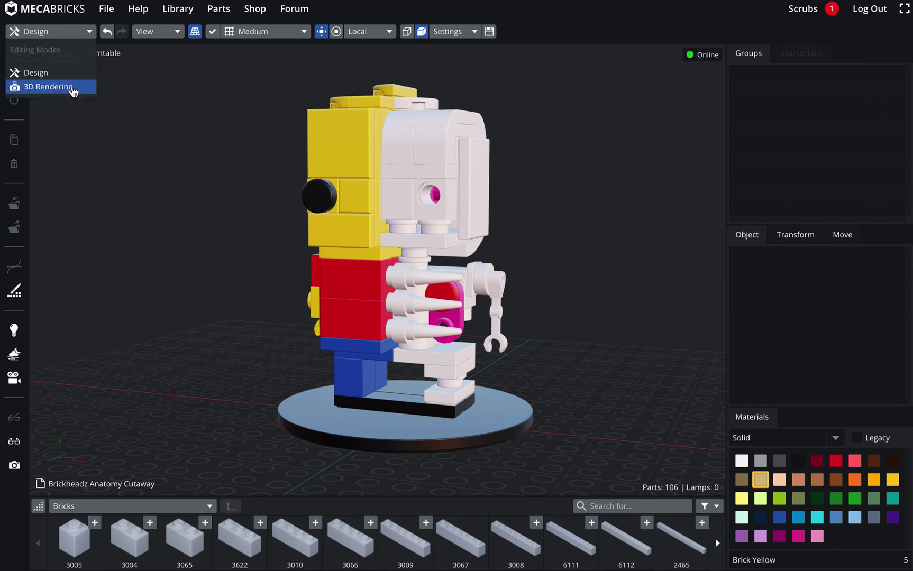
pyautogui.click(73, 89)
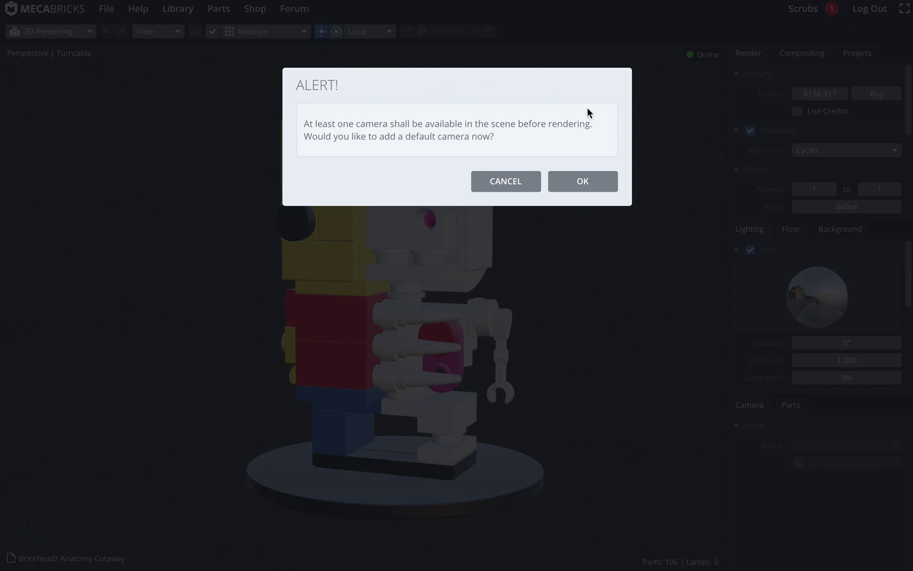
pyautogui.click(608, 179)
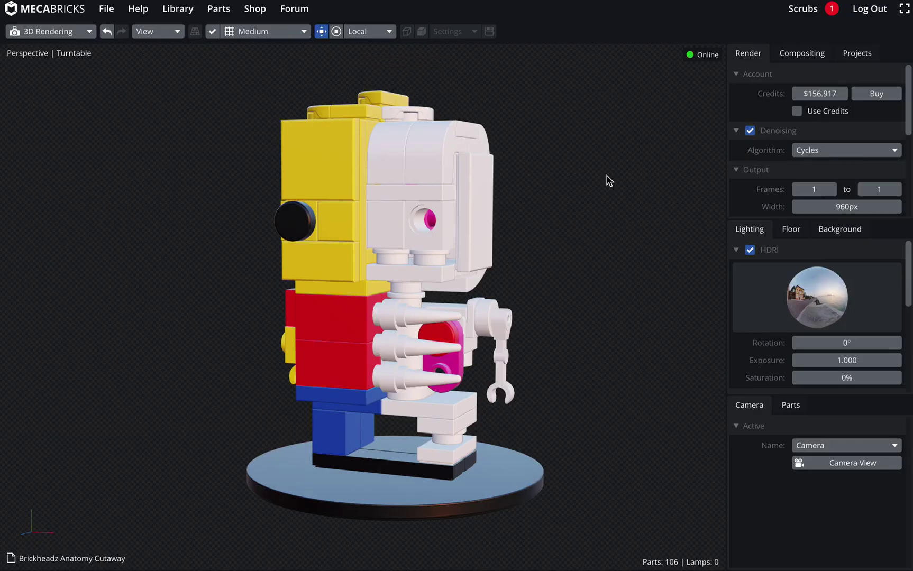
# Inspect the default camera's placement from outside and check the framing through its camera view
pyautogui.scroll(-5, 607, 175)
pyautogui.scroll(-2, 600, 182)
pyautogui.moveTo(596, 226); pyautogui.dragTo(546, 268)
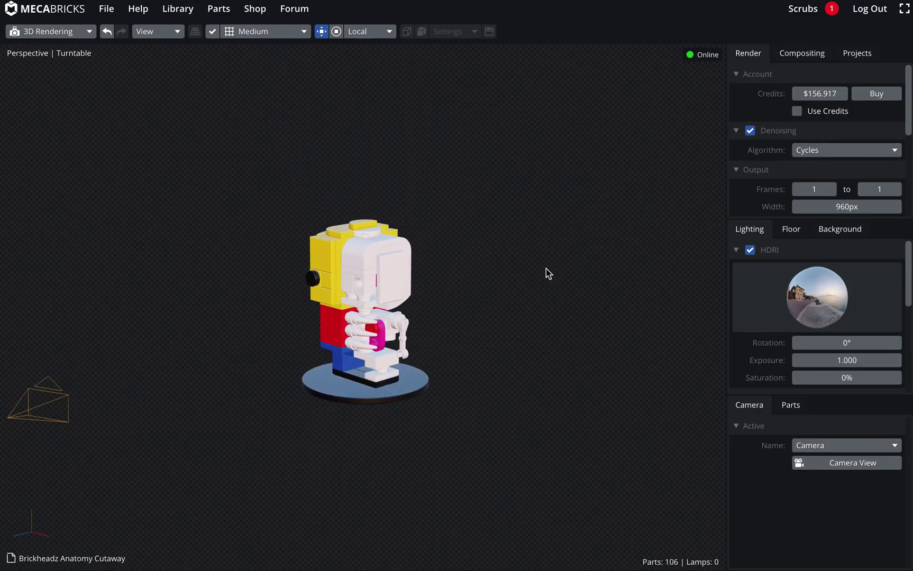
pyautogui.moveTo(500, 352); pyautogui.dragTo(563, 329, button='right')
pyautogui.moveTo(292, 442); pyautogui.dragTo(290, 437, button='right')
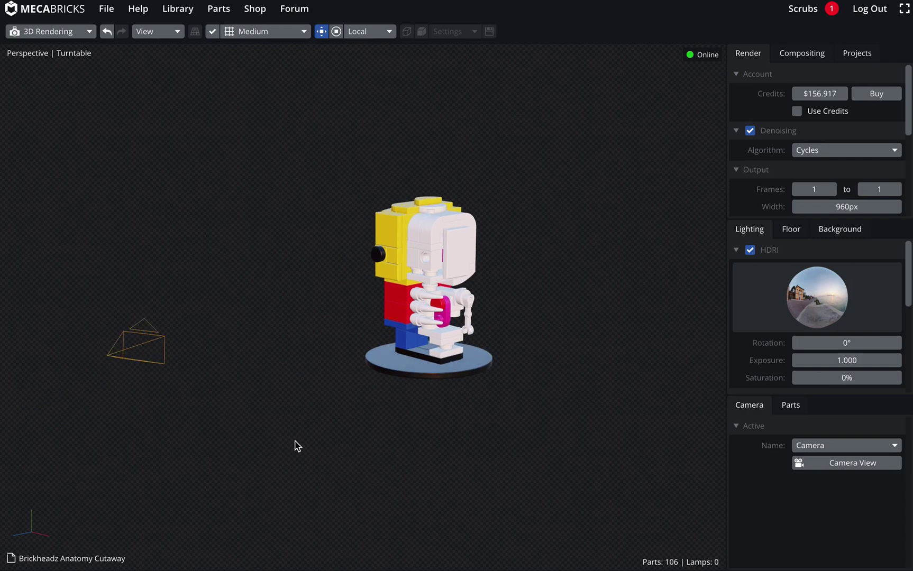
pyautogui.click(835, 468)
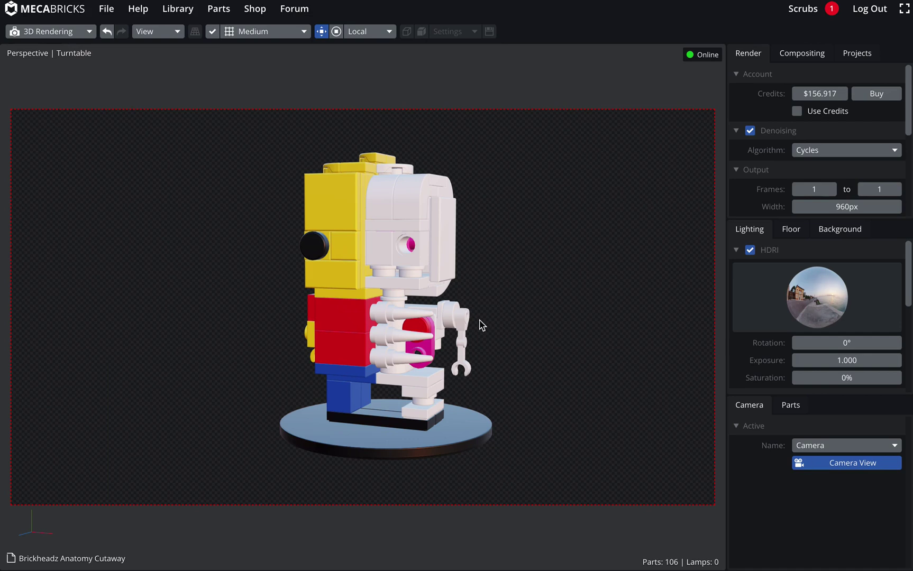
pyautogui.click(847, 463)
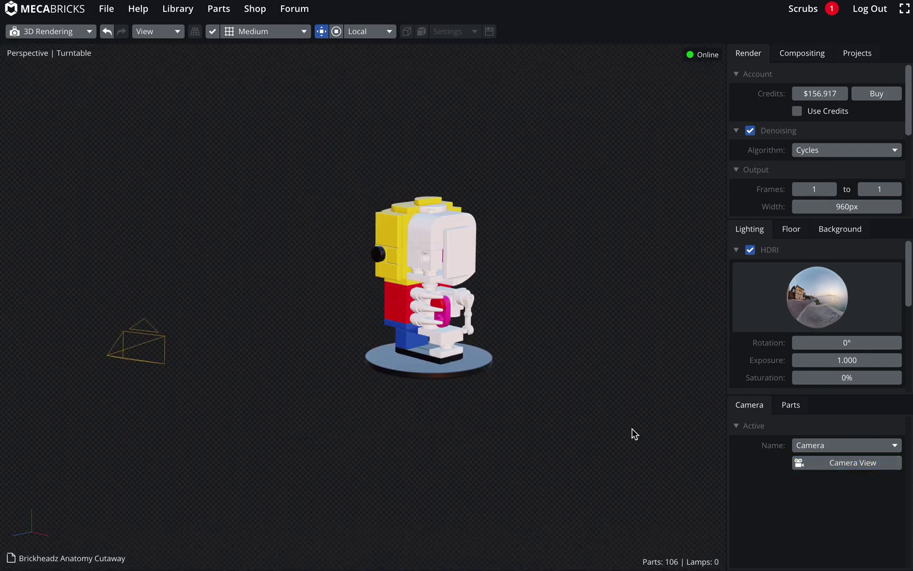
# Return to Design mode and delete the default camera from the scene
pyautogui.click(63, 32)
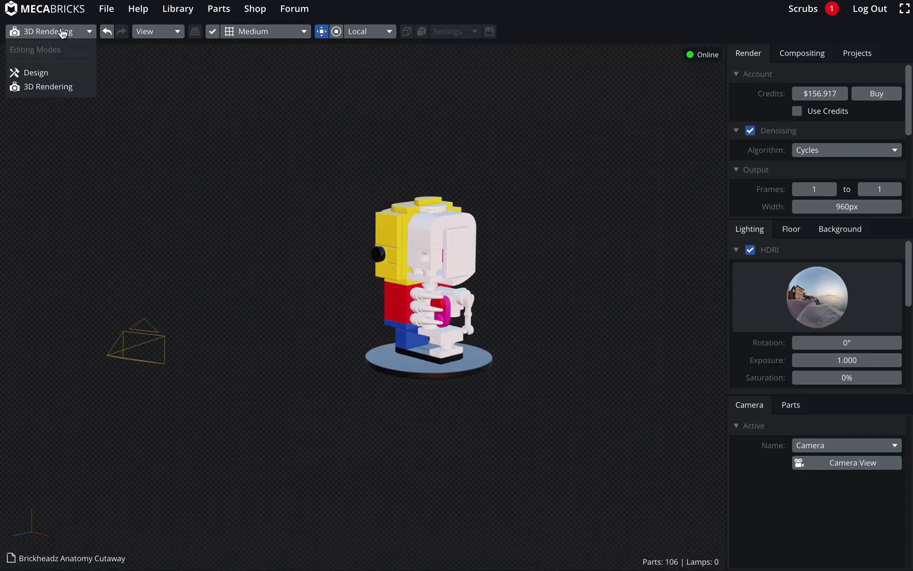
pyautogui.click(61, 76)
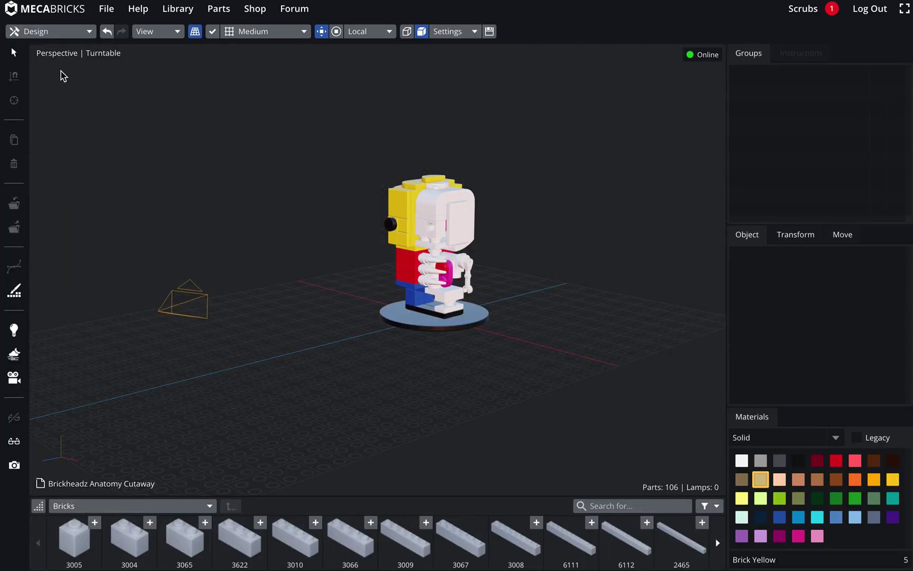
pyautogui.click(158, 311)
pyautogui.click(245, 324)
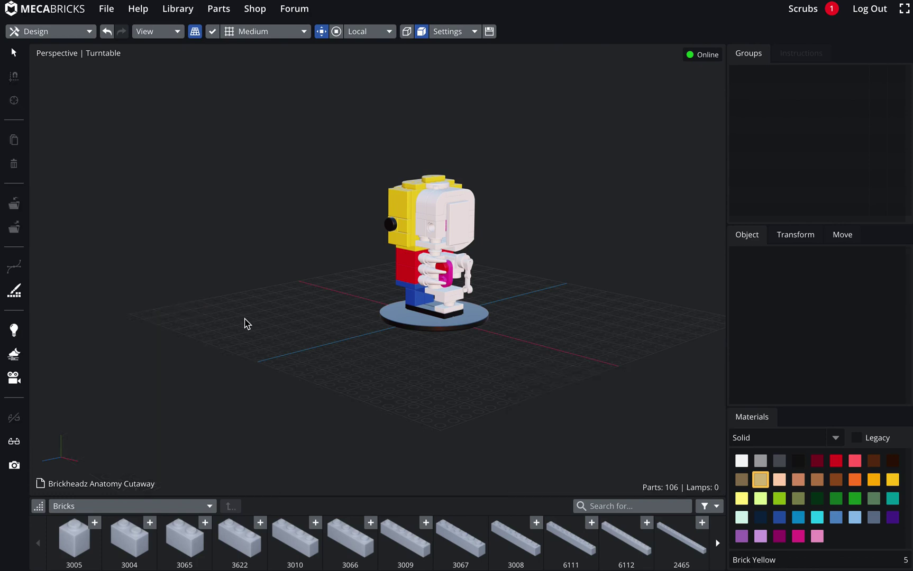
# Add a new camera and move it out of the model, in front of and above the ground grid
pyautogui.moveTo(245, 323)
pyautogui.mouseDown()
pyautogui.moveTo(240, 313)
pyautogui.moveTo(250, 317)
pyautogui.mouseUp()
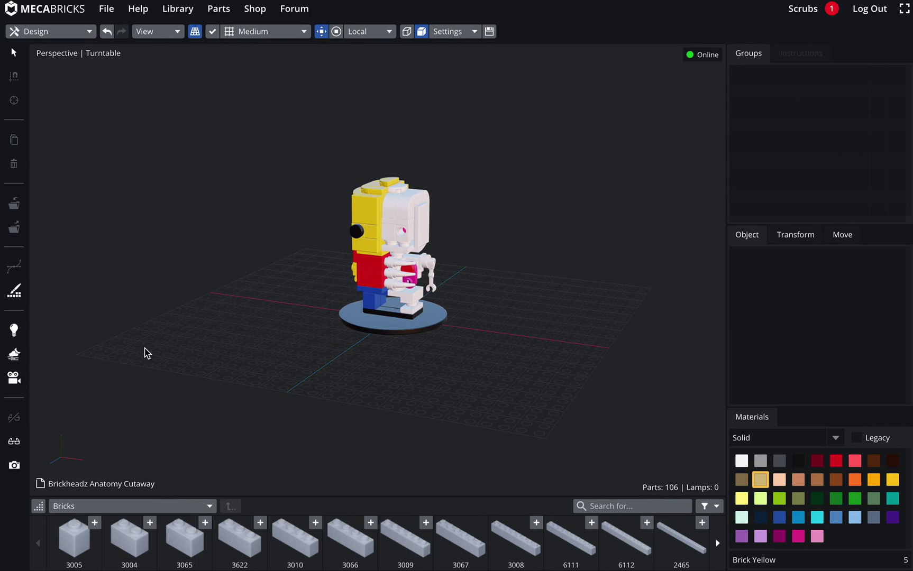
pyautogui.click(14, 380)
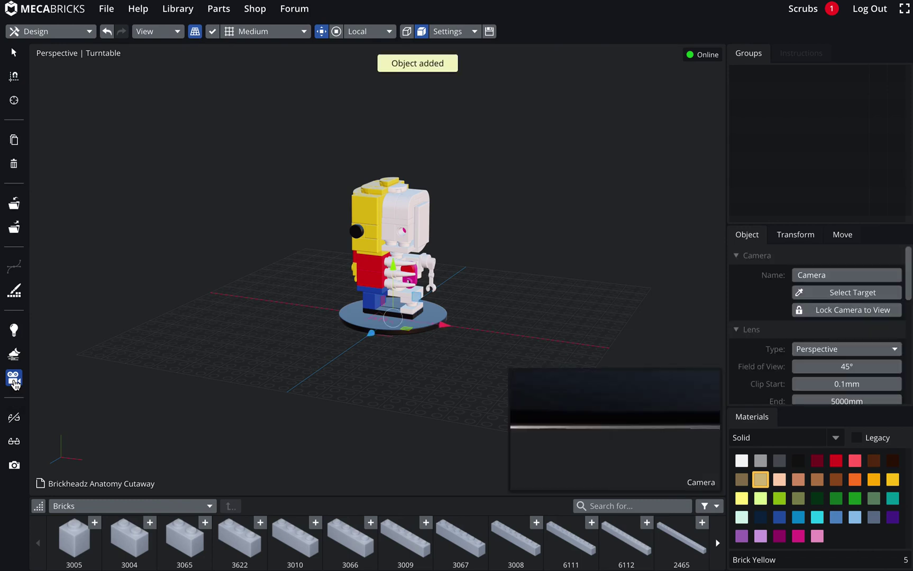
pyautogui.moveTo(369, 381); pyautogui.dragTo(333, 384)
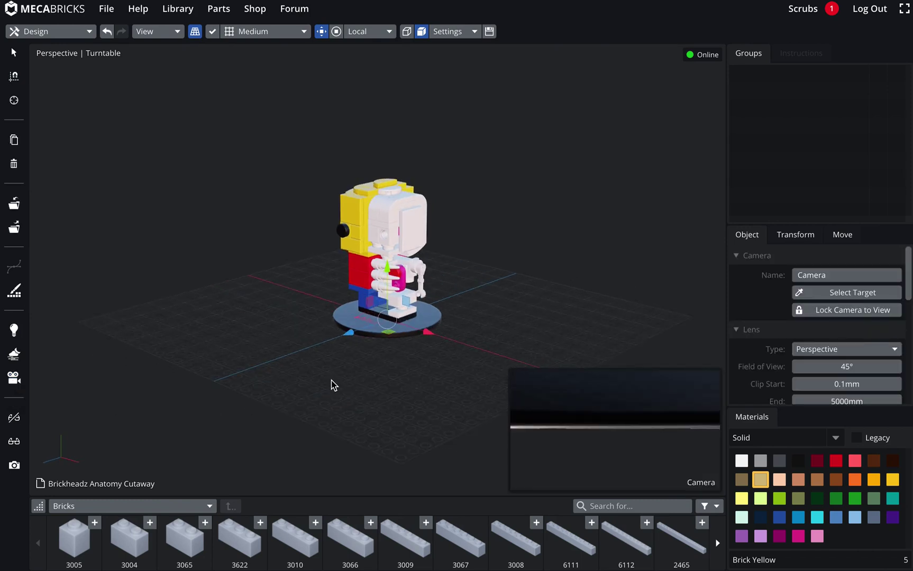
pyautogui.moveTo(347, 341); pyautogui.dragTo(324, 406)
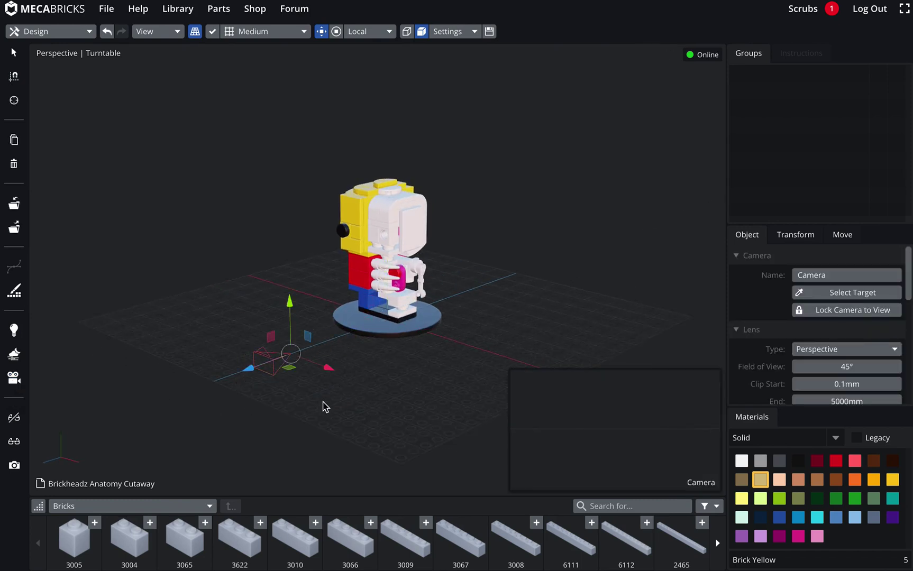
pyautogui.scroll(3, 322, 391)
pyautogui.moveTo(270, 324); pyautogui.dragTo(247, 259)
pyautogui.scroll(3, 290, 394)
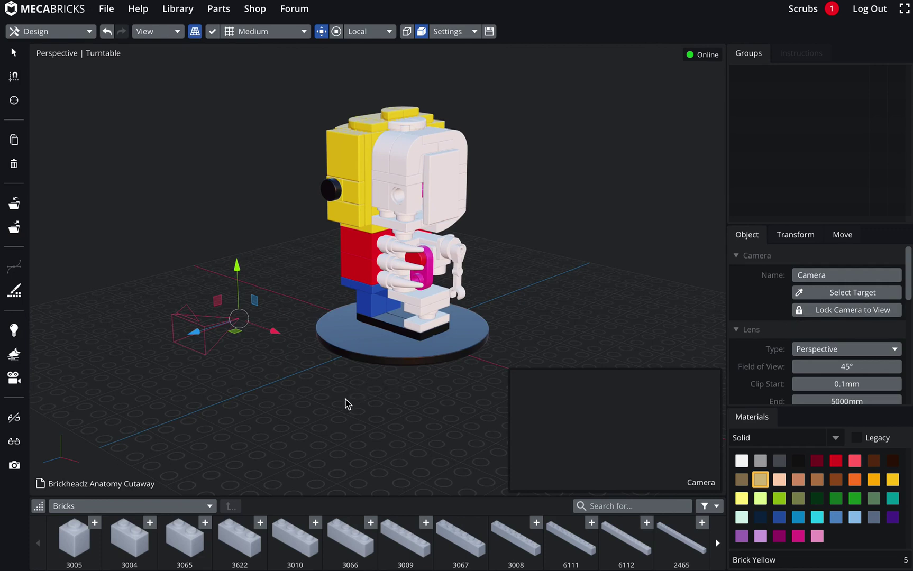
# Rotate the new camera in steps toward the model and move it farther back and higher
pyautogui.press('Right')
pyautogui.press('Right')
pyautogui.press('Right')
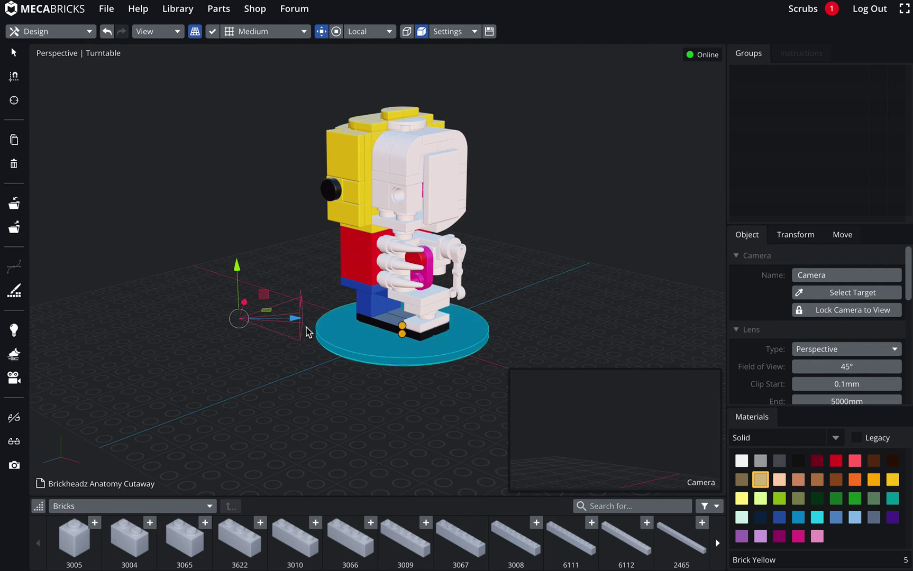
pyautogui.moveTo(306, 328); pyautogui.dragTo(243, 327)
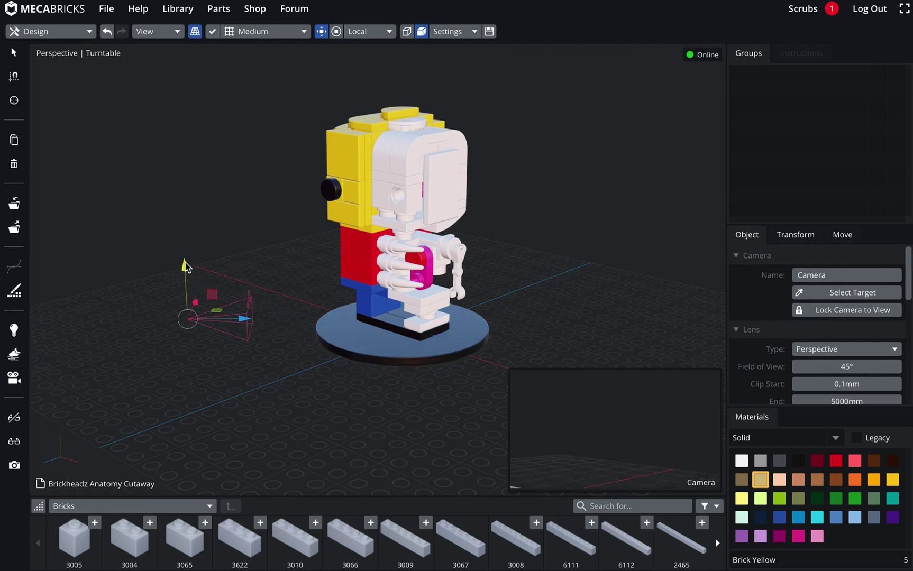
pyautogui.moveTo(184, 264); pyautogui.dragTo(202, 209)
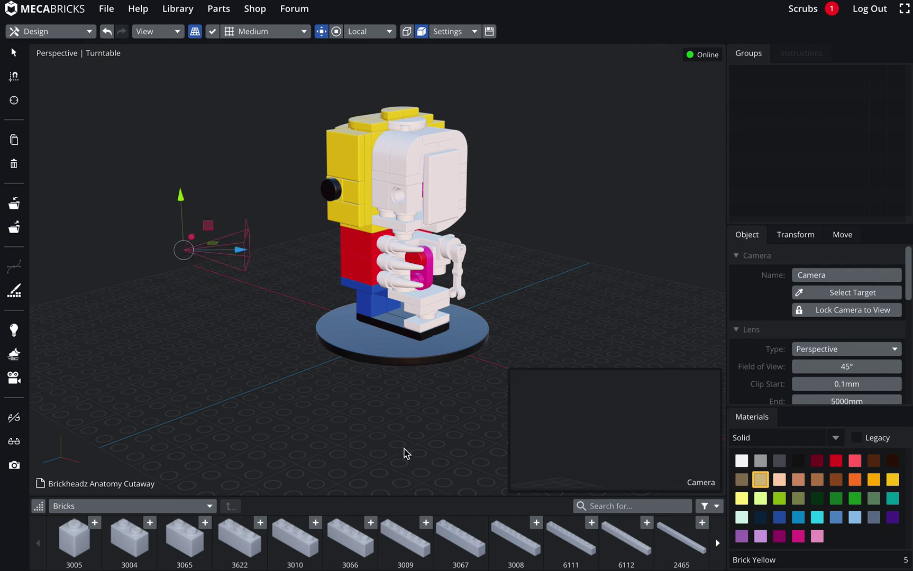
# Turn off grid snapping and rotate the camera freely so it points at the front of the model
pyautogui.moveTo(228, 400); pyautogui.dragTo(255, 404, button='right')
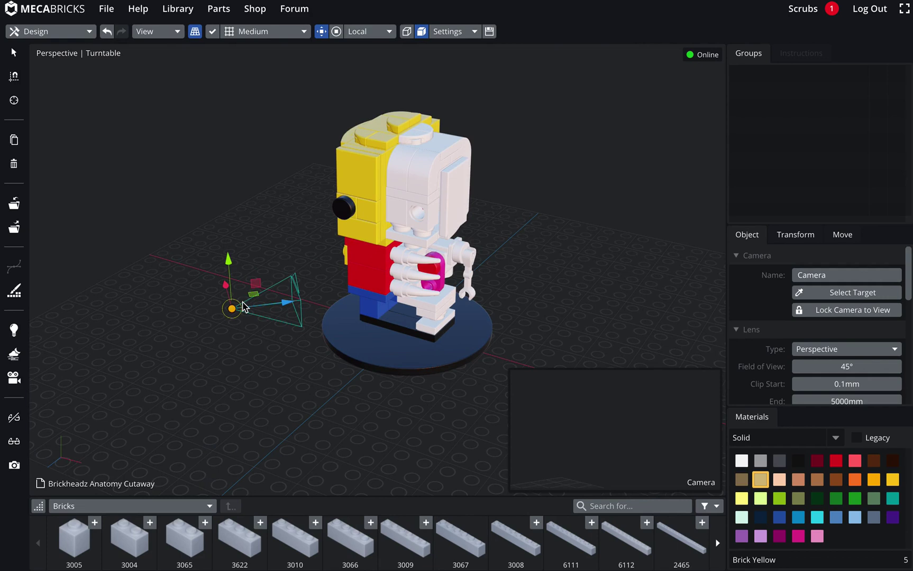
pyautogui.moveTo(242, 308); pyautogui.dragTo(236, 340)
pyautogui.click(211, 33)
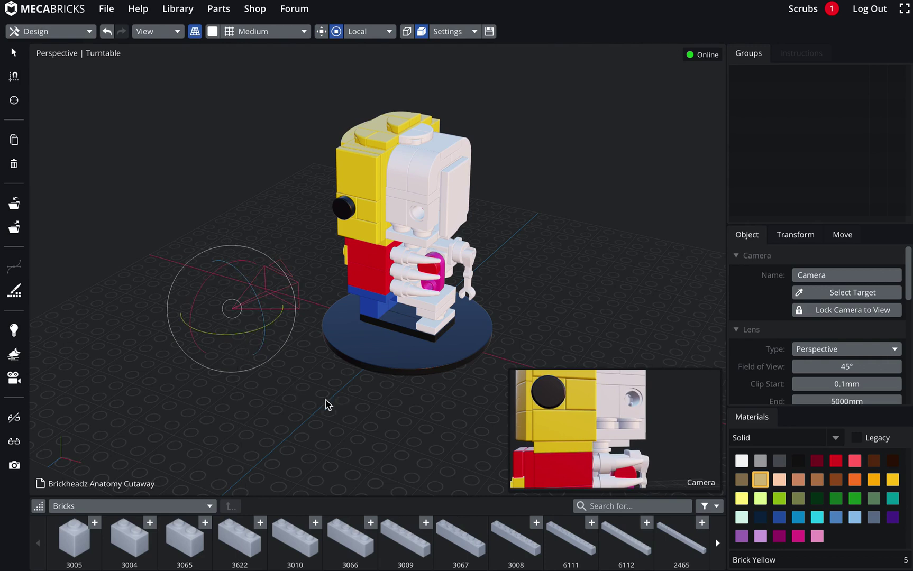
pyautogui.moveTo(344, 399); pyautogui.dragTo(297, 391, button='right')
pyautogui.moveTo(298, 396); pyautogui.dragTo(325, 392, button='middle')
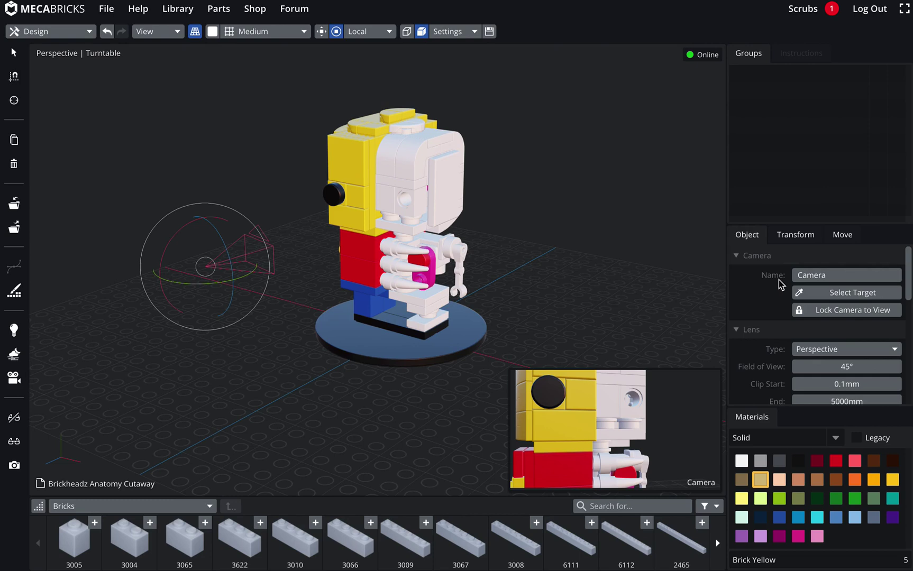
# Rename the camera as My Camera
pyautogui.click(834, 276)
pyautogui.write('My Camera')
pyautogui.press('Return')
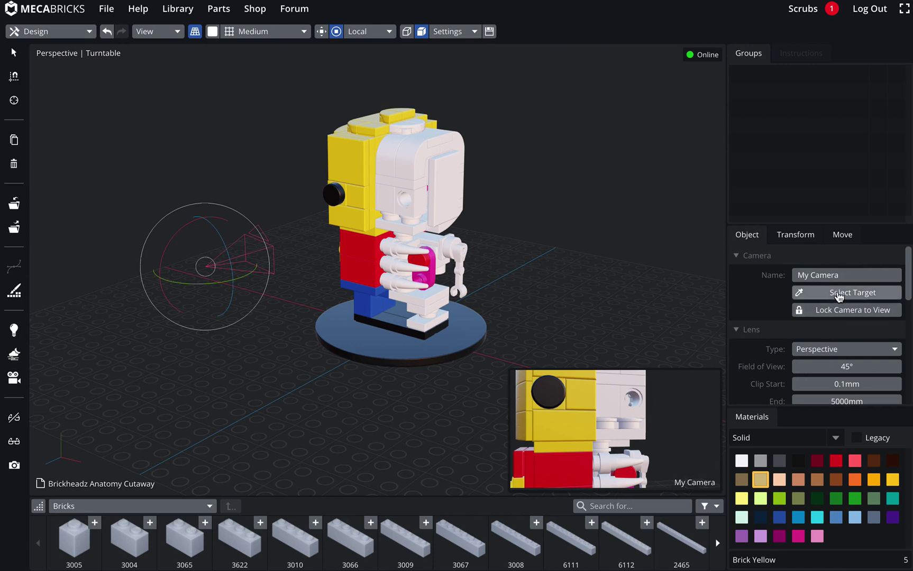
# Change the camera's lens type to Orthographic
pyautogui.scroll(-1, 846, 317)
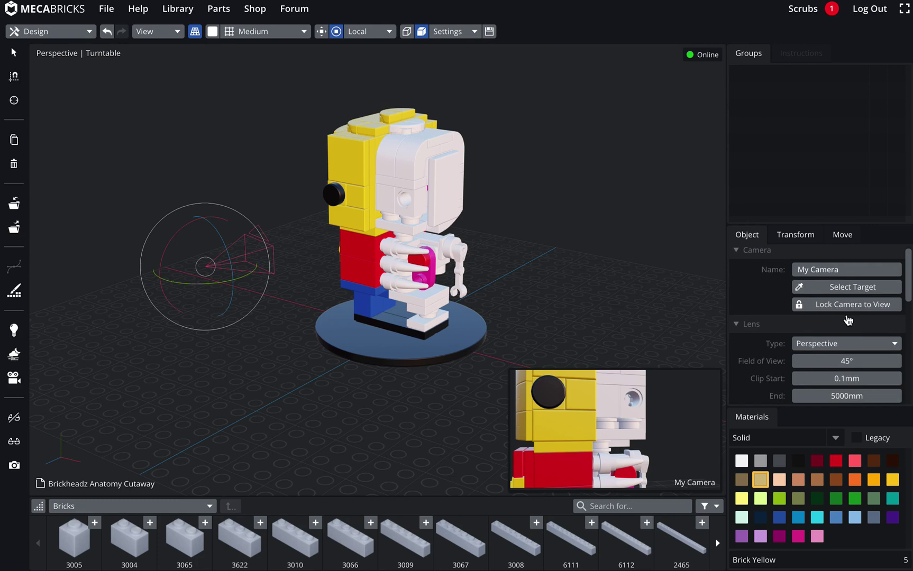
pyautogui.scroll(-2, 849, 322)
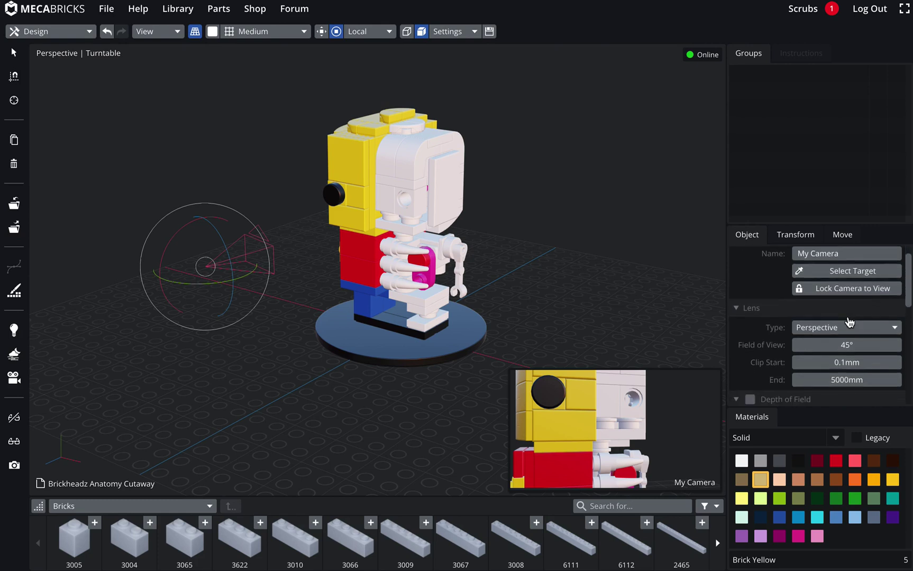
pyautogui.click(854, 325)
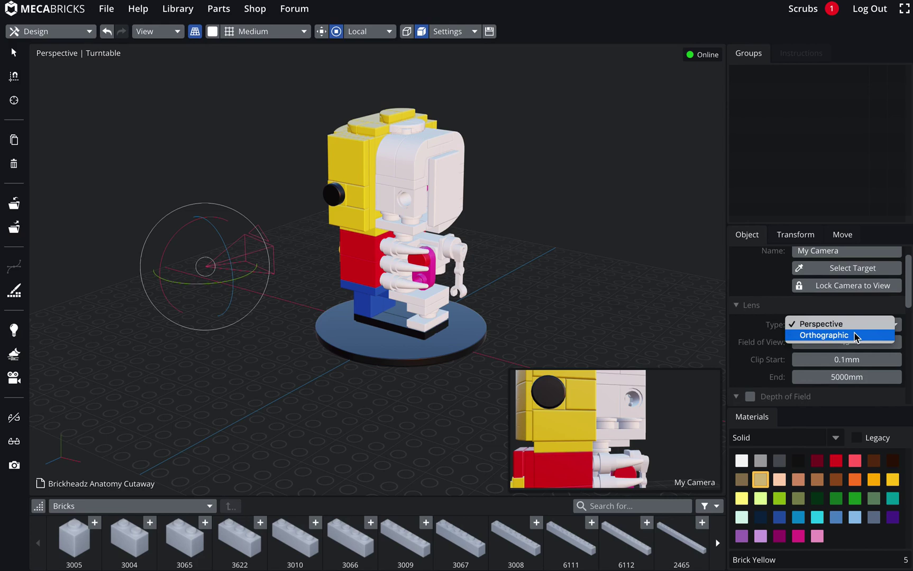
pyautogui.click(855, 336)
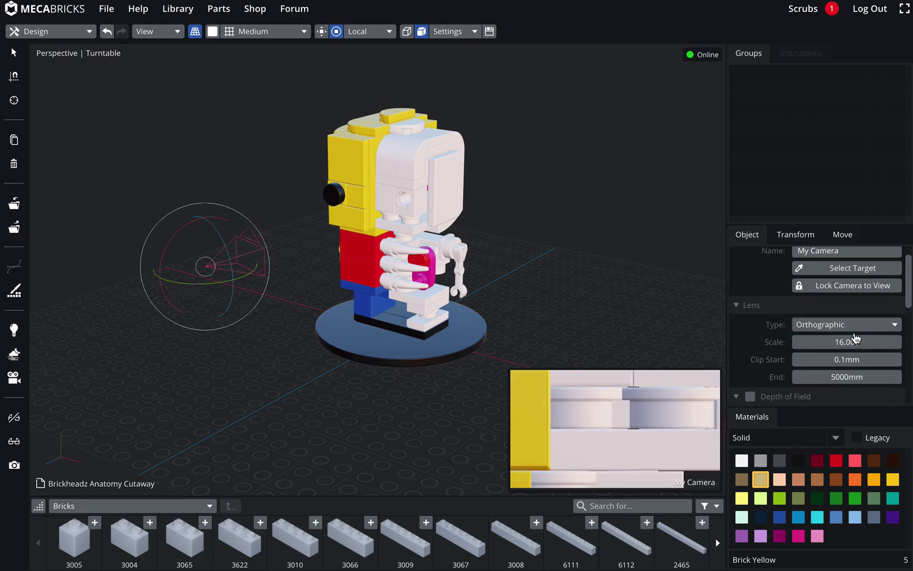
pyautogui.moveTo(199, 351); pyautogui.dragTo(251, 335)
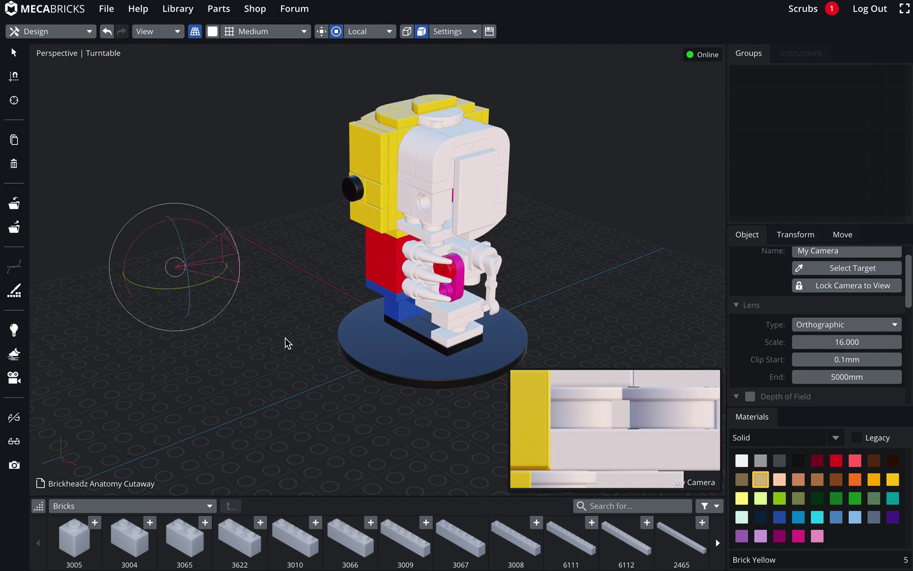
pyautogui.click(355, 364)
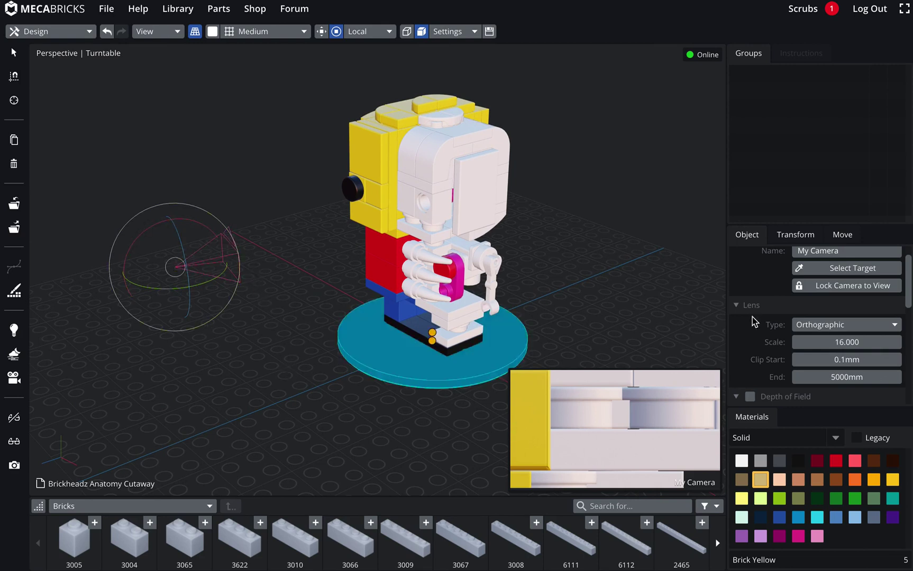
pyautogui.press('Escape')
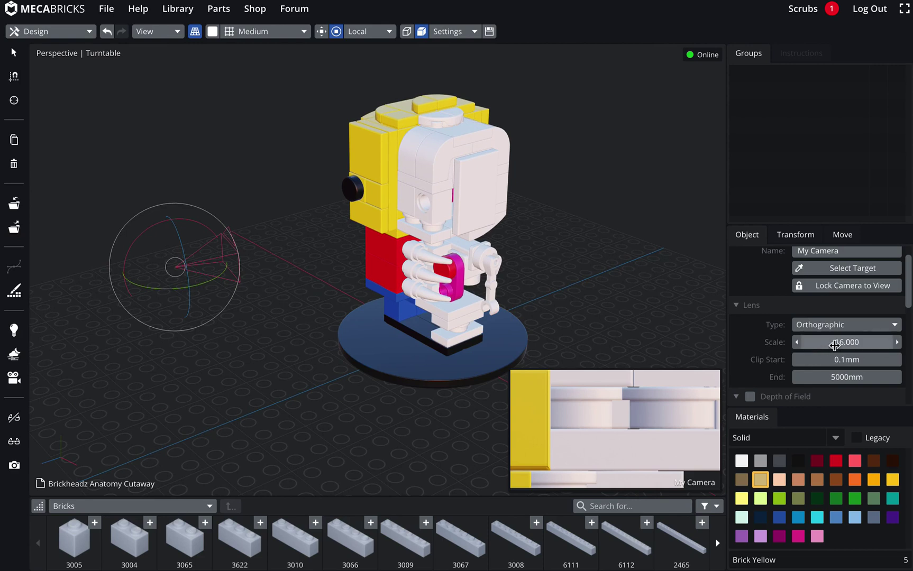
# Set the camera's orthographic scale to 104.5 and move the camera farther back from the model
pyautogui.moveTo(834, 345); pyautogui.dragTo(876, 343)
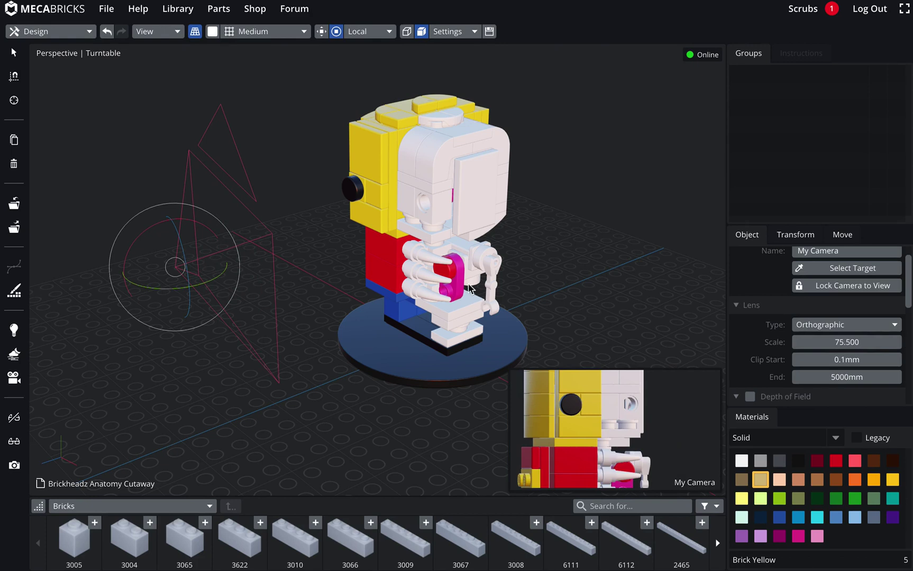
pyautogui.press('t')
pyautogui.moveTo(232, 259); pyautogui.dragTo(193, 266)
pyautogui.moveTo(857, 340)
pyautogui.mouseDown()
pyautogui.moveTo(879, 337)
pyautogui.moveTo(847, 342)
pyautogui.moveTo(869, 346)
pyautogui.moveTo(841, 342)
pyautogui.mouseUp()
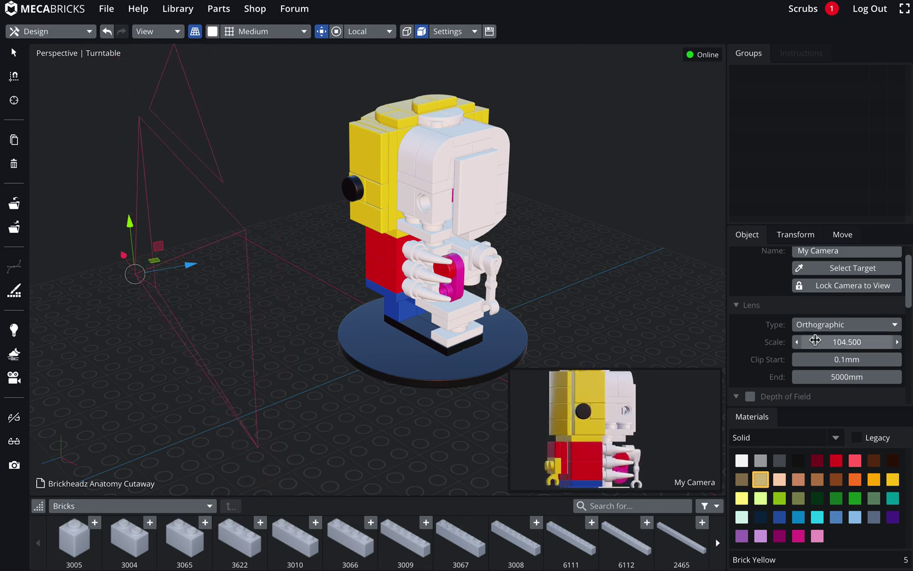
# Switch the camera's lens type to Perspective and shift the camera slightly sideways
pyautogui.click(844, 328)
pyautogui.click(842, 315)
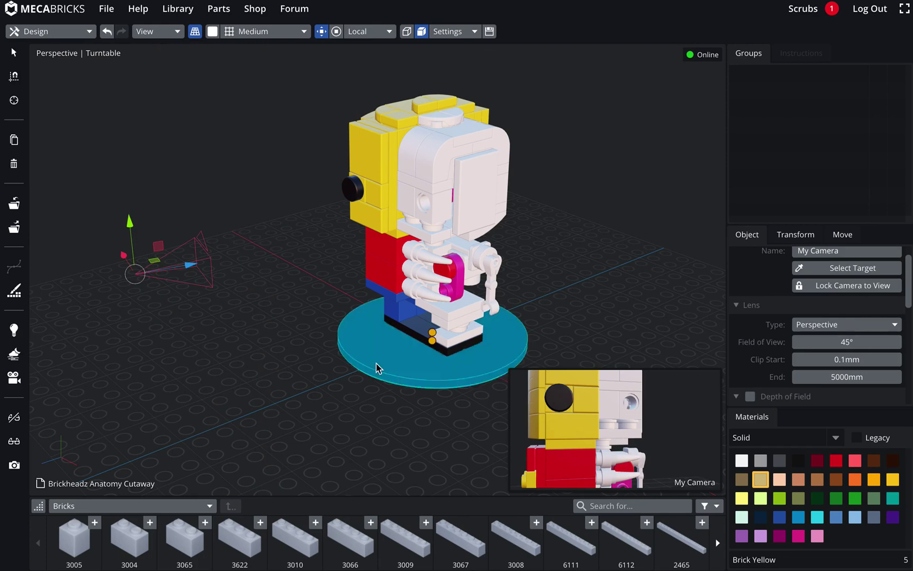
pyautogui.moveTo(206, 385); pyautogui.dragTo(227, 396)
pyautogui.moveTo(172, 319); pyautogui.dragTo(162, 315)
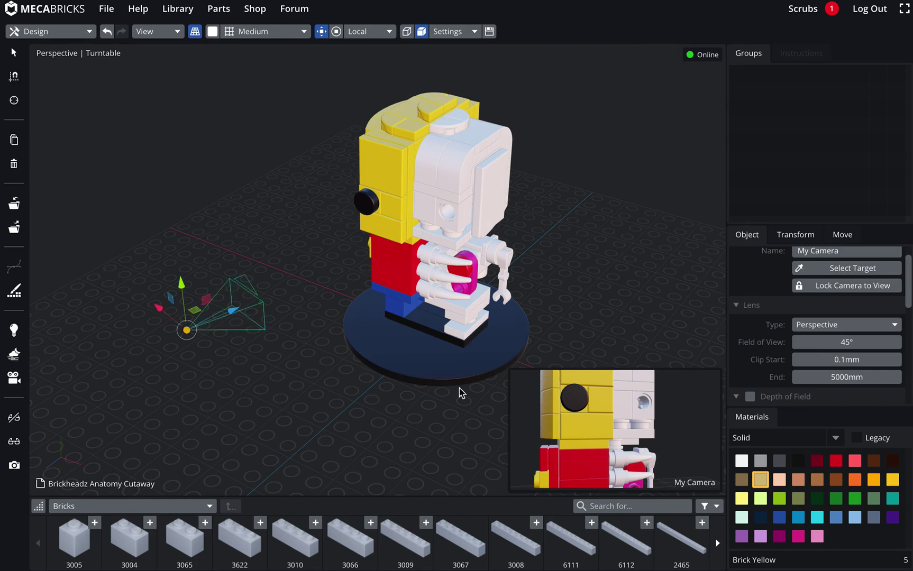
# Try a wider field of view of 68.5° on the camera, and restore it to 45°
pyautogui.moveTo(848, 347); pyautogui.dragTo(875, 345)
pyautogui.click(863, 343)
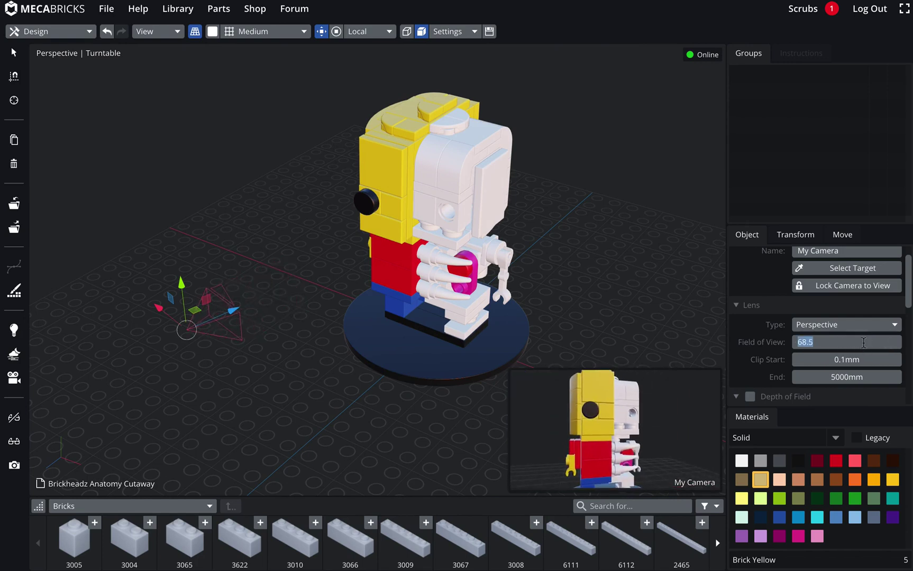
pyautogui.write('45')
pyautogui.press('Return')
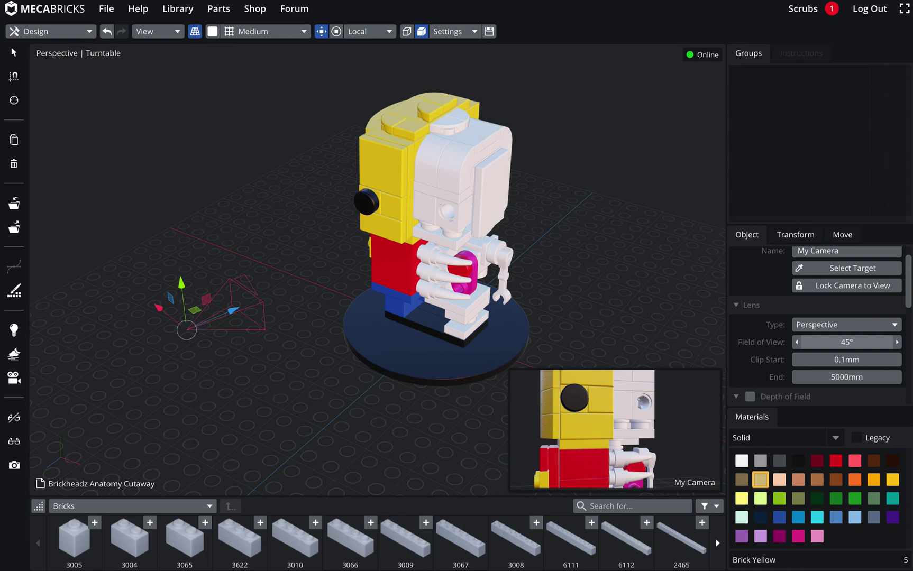
# Move the camera farther back from the model and raise it slightly
pyautogui.scroll(-1, 326, 403)
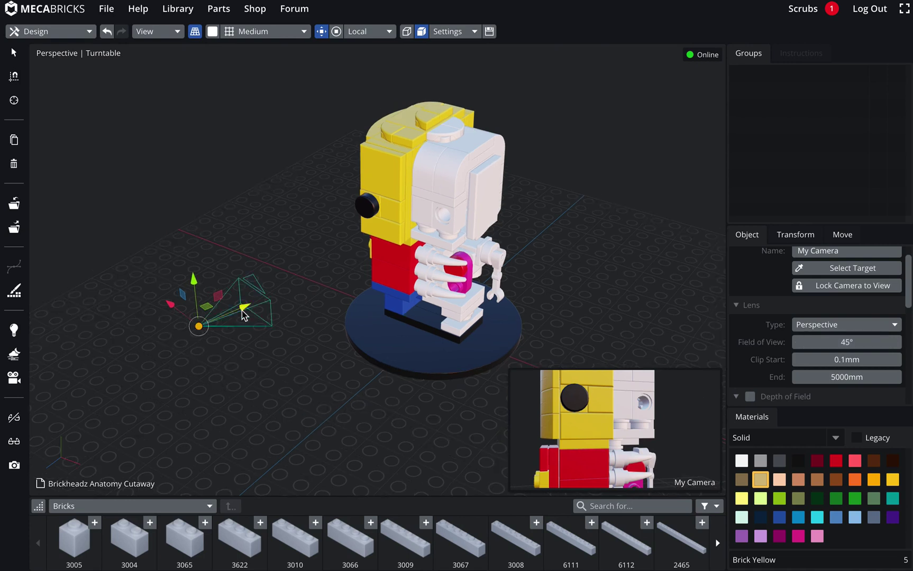
pyautogui.moveTo(242, 311); pyautogui.dragTo(209, 323)
pyautogui.moveTo(159, 294); pyautogui.dragTo(154, 269)
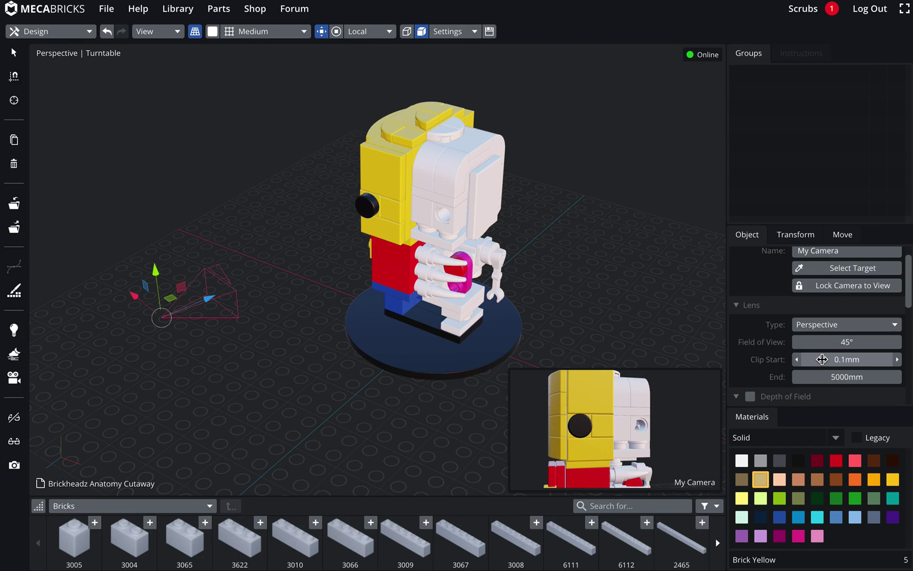
# Enable the camera's Limits display in the viewport and inspect the limit line extending past the model
pyautogui.scroll(-3, 825, 355)
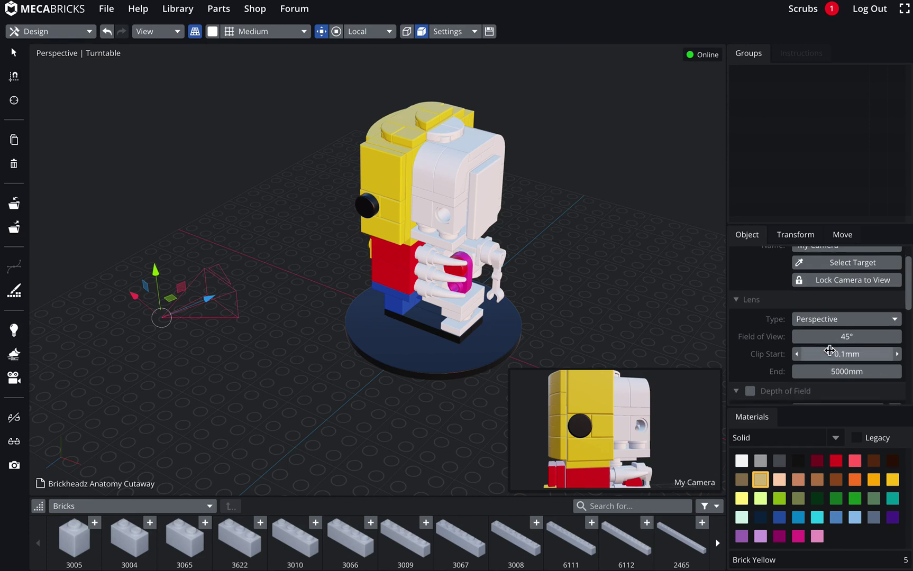
pyautogui.scroll(-1, 830, 354)
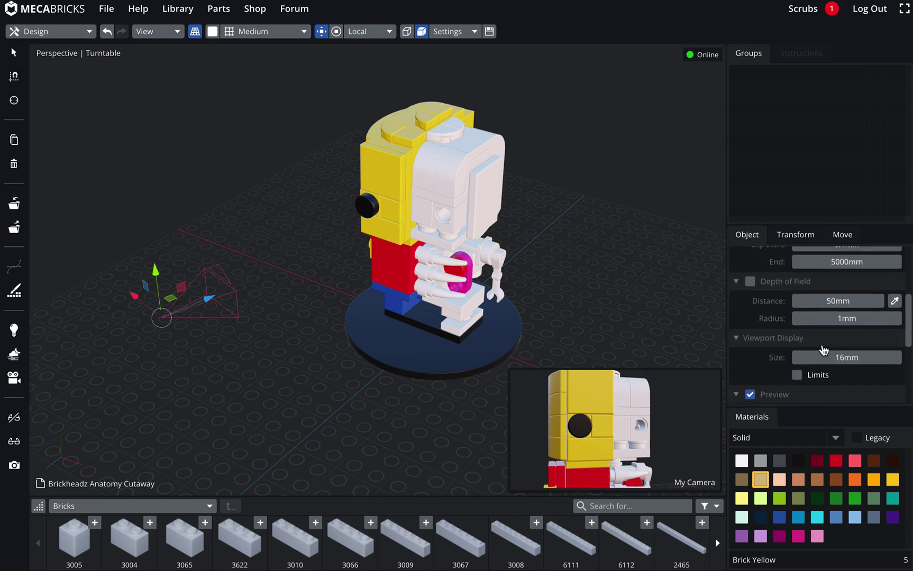
pyautogui.click(796, 375)
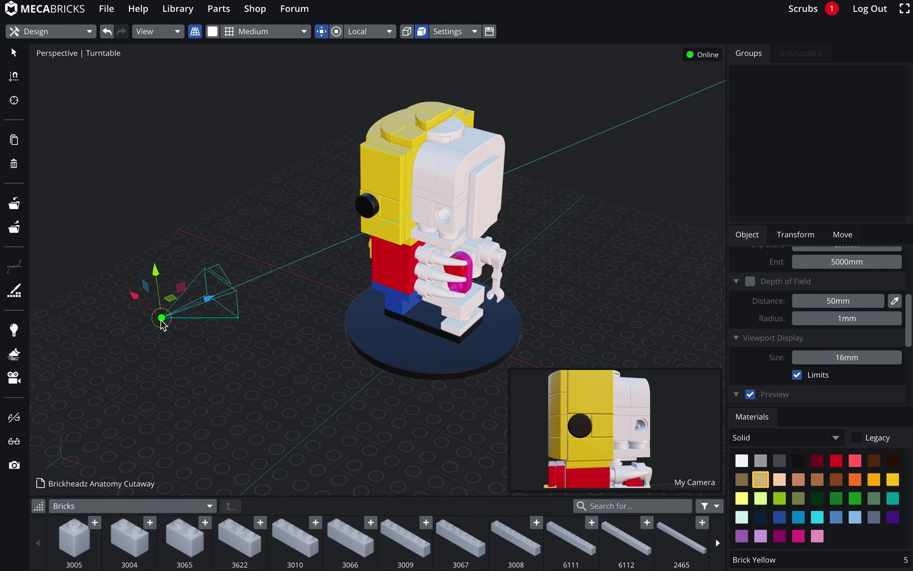
pyautogui.moveTo(598, 189); pyautogui.dragTo(524, 237, button='right')
pyautogui.scroll(-4, 523, 237)
pyautogui.moveTo(523, 238)
pyautogui.mouseDown()
pyautogui.moveTo(574, 219)
pyautogui.moveTo(534, 238)
pyautogui.mouseUp()
pyautogui.moveTo(535, 242); pyautogui.dragTo(509, 249, button='right')
pyautogui.scroll(3, 836, 320)
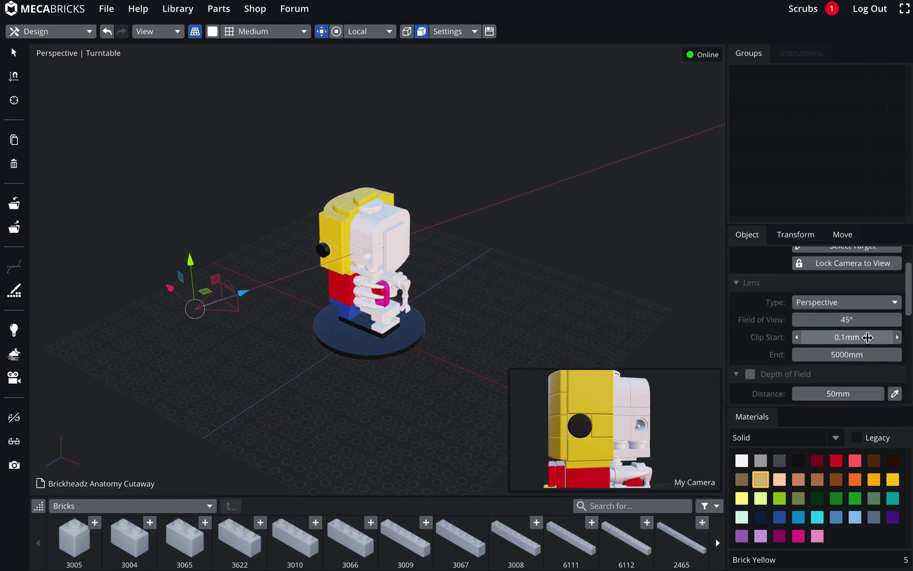
# Try clip start distances of 10 mm and 70 mm on the camera, and set the clip start to 0.01 mm
pyautogui.click(841, 338)
pyautogui.write('10')
pyautogui.press('Return')
pyautogui.scroll(3, 316, 374)
pyautogui.moveTo(829, 338); pyautogui.dragTo(895, 338)
pyautogui.click(865, 337)
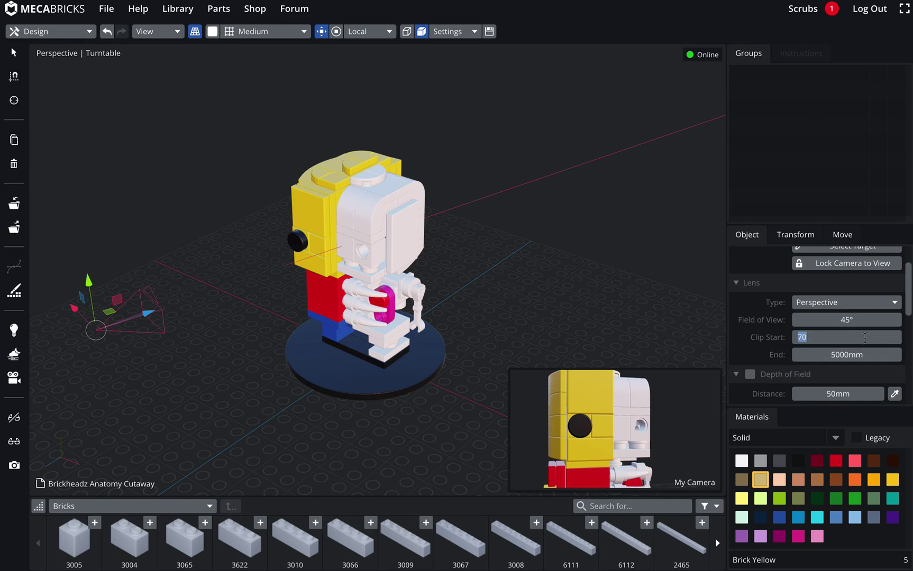
pyautogui.write('0')
pyautogui.press('Return')
# Try clip end distances of 100 mm and 193 mm on the camera, and restore the end to 5000 mm
pyautogui.click(882, 353)
pyautogui.write('100')
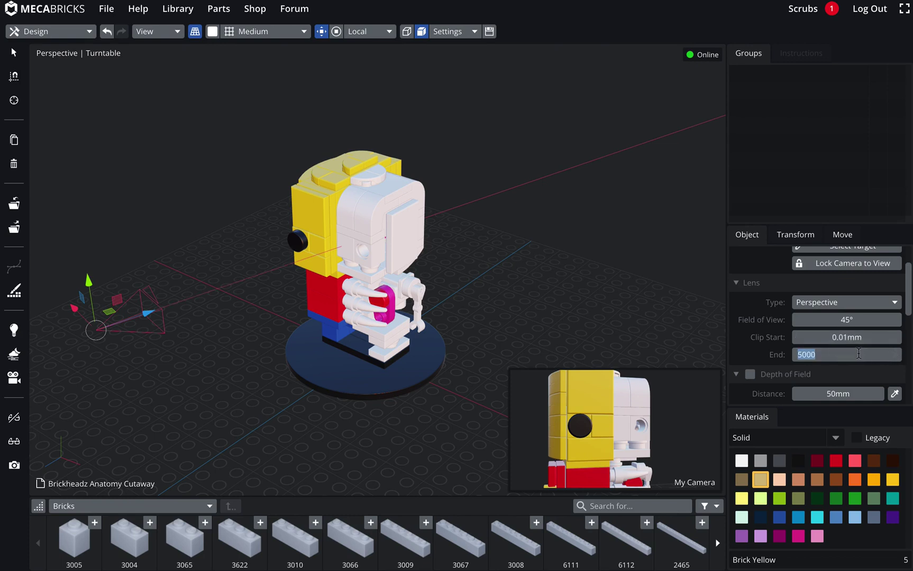
pyautogui.press('Return')
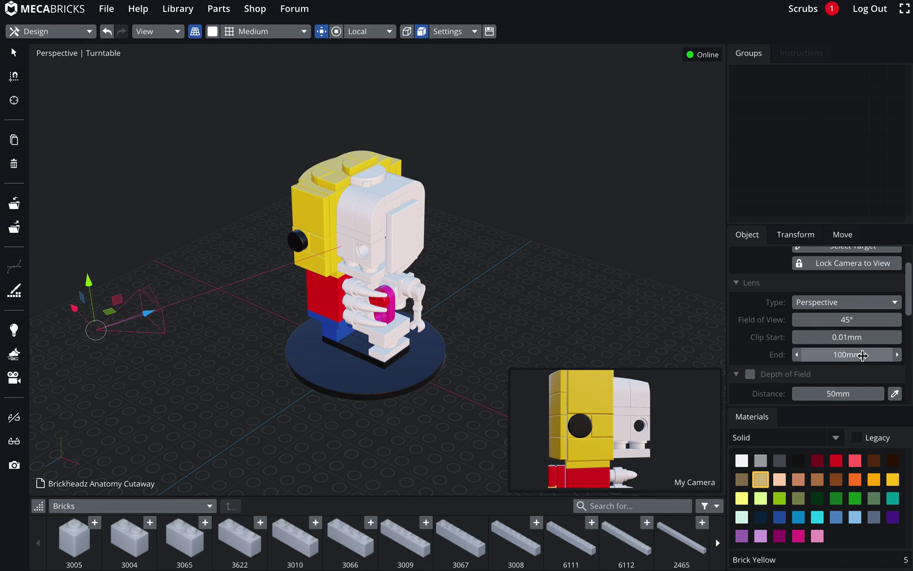
pyautogui.moveTo(862, 355); pyautogui.dragTo(888, 358)
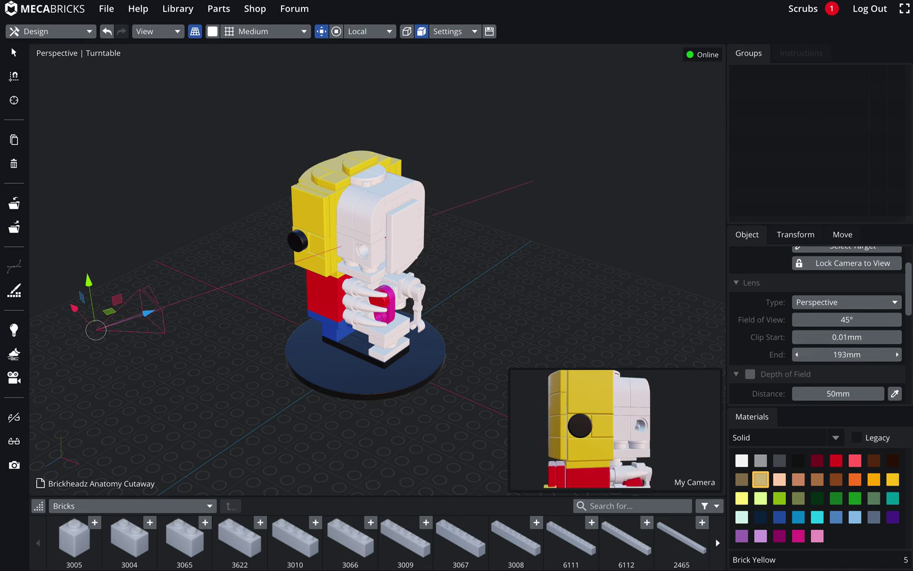
pyautogui.click(853, 354)
pyautogui.write('5000')
pyautogui.press('Return')
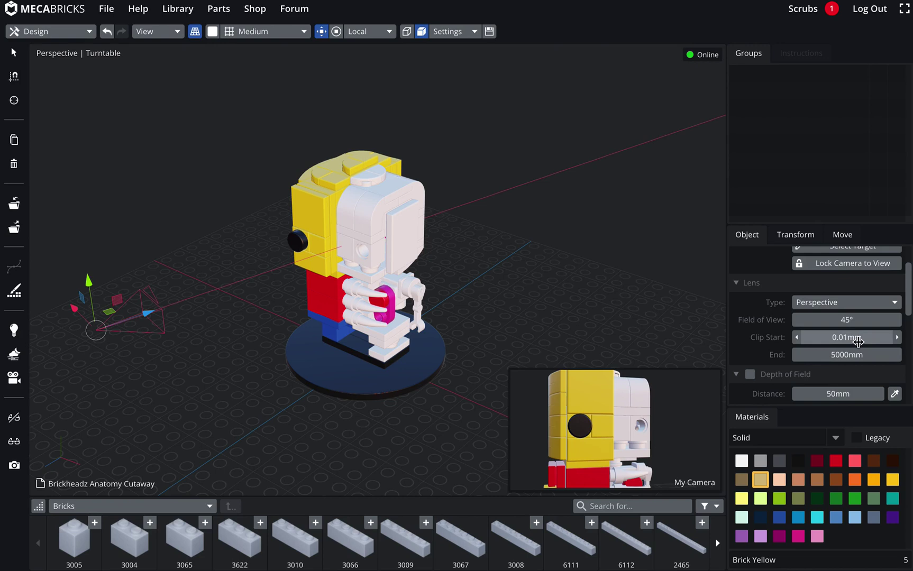
# Enable depth of field on the camera and view its focus marker in the scene
pyautogui.scroll(-2, 857, 341)
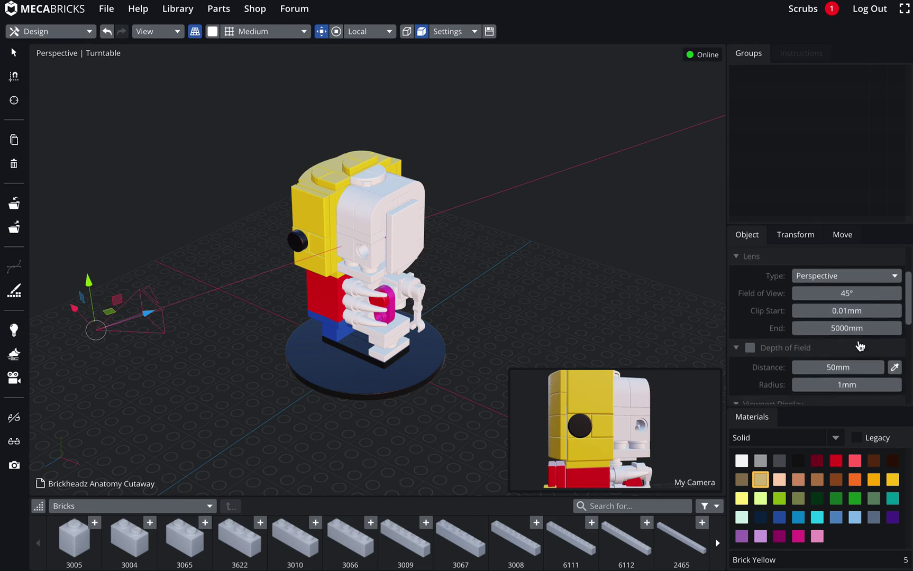
pyautogui.scroll(-1, 858, 346)
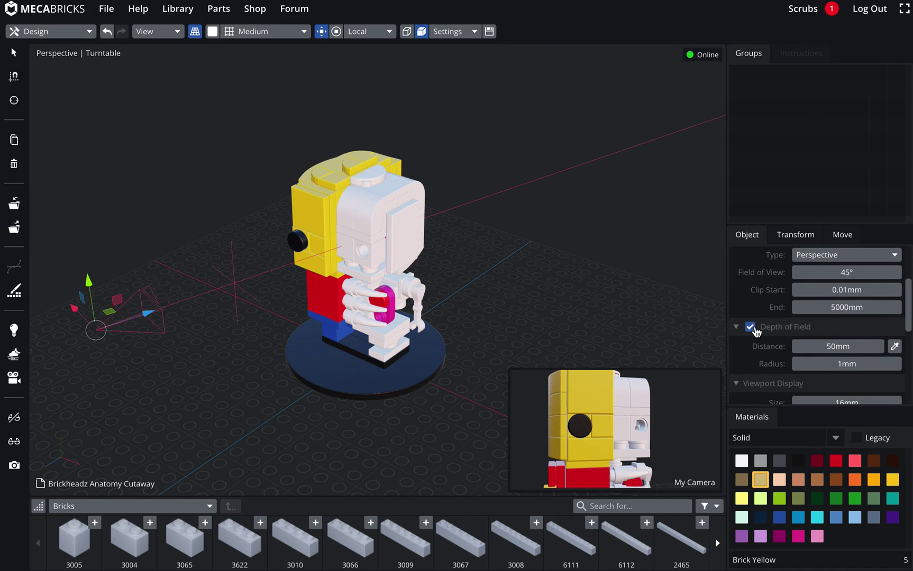
pyautogui.moveTo(244, 370); pyautogui.dragTo(246, 370)
pyautogui.scroll(-2, 247, 373)
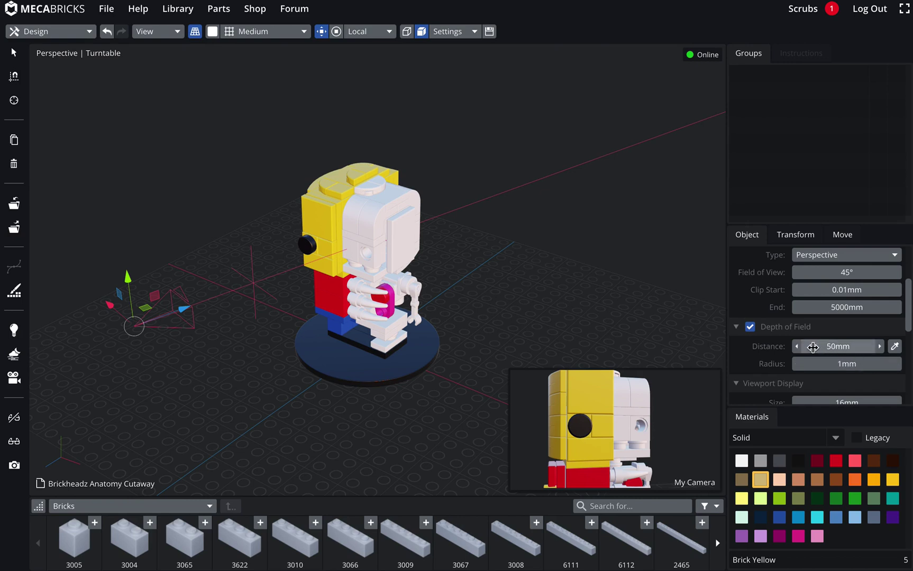
# Try a depth of field distance of 65.1 mm, and set it to 95 mm by picking a point on the model's head
pyautogui.moveTo(821, 347)
pyautogui.mouseDown()
pyautogui.moveTo(912, 346)
pyautogui.moveTo(848, 347)
pyautogui.mouseUp()
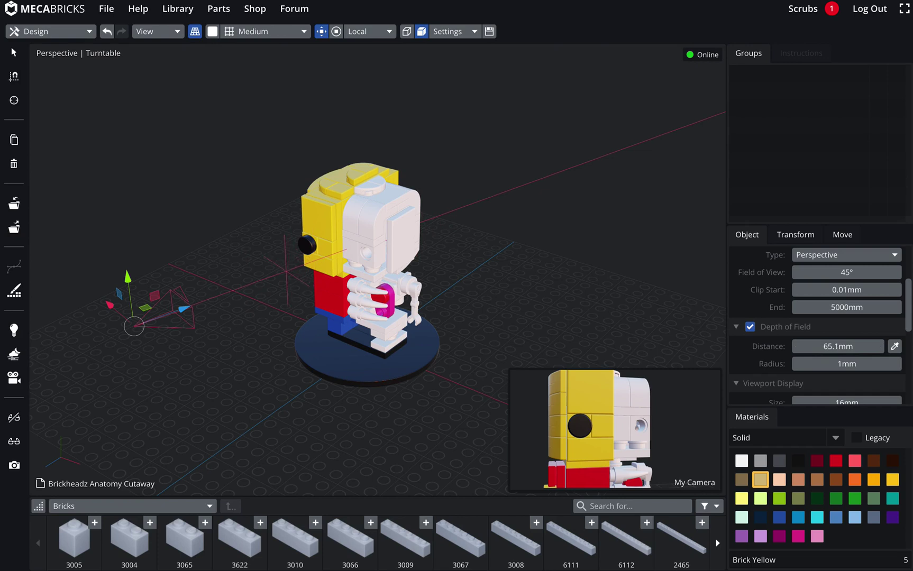
pyautogui.click(894, 346)
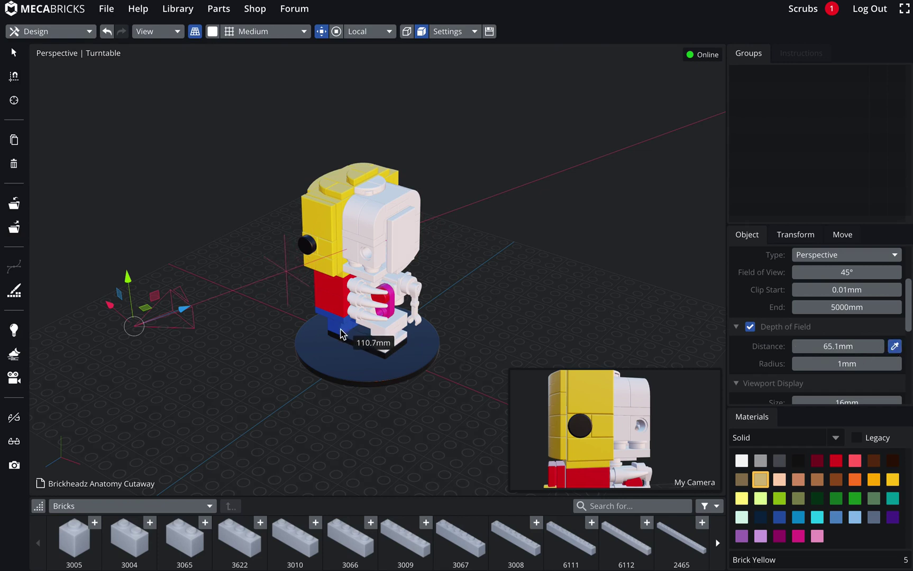
pyautogui.click(348, 245)
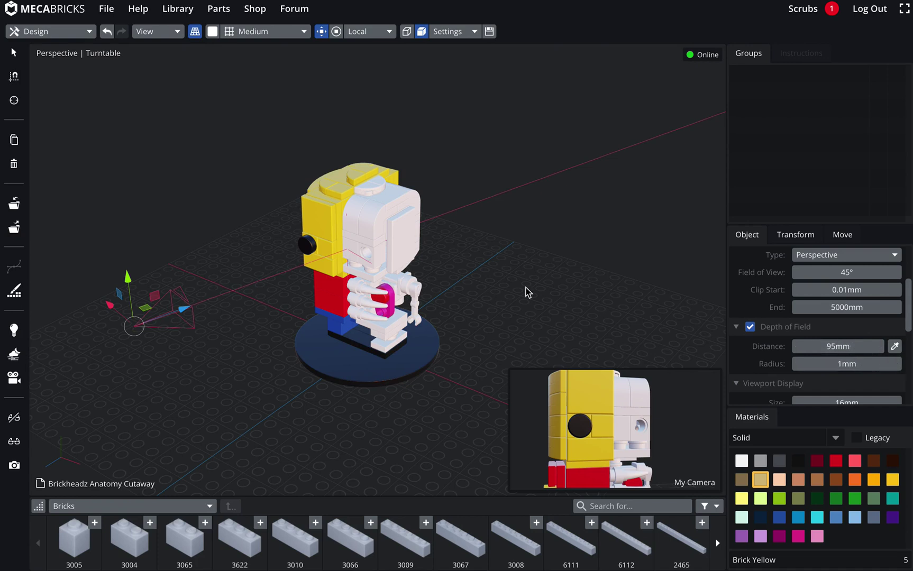
# Toggle the camera's Limits display off and on again, and set the camera's viewport display size to 23.4 mm
pyautogui.scroll(-2, 821, 325)
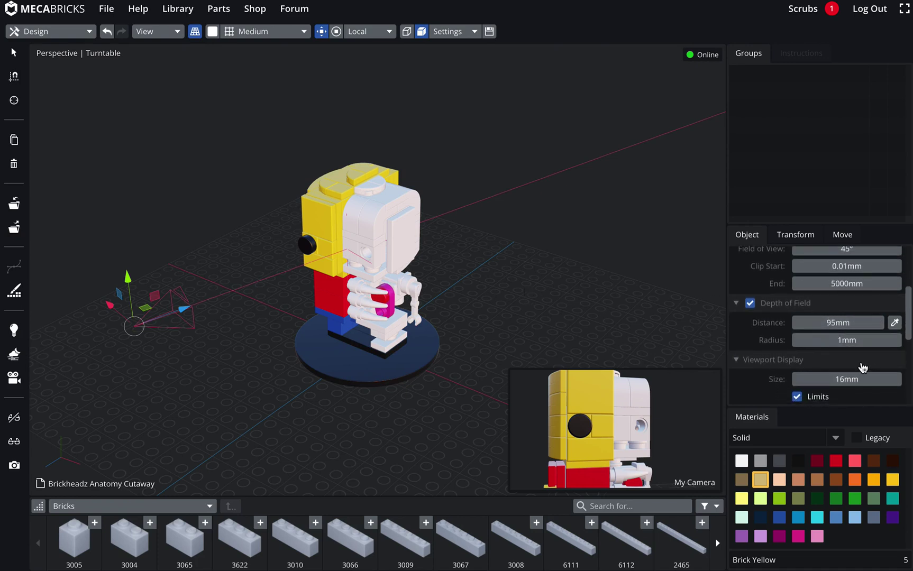
pyautogui.scroll(-1, 846, 369)
pyautogui.scroll(-6, 846, 369)
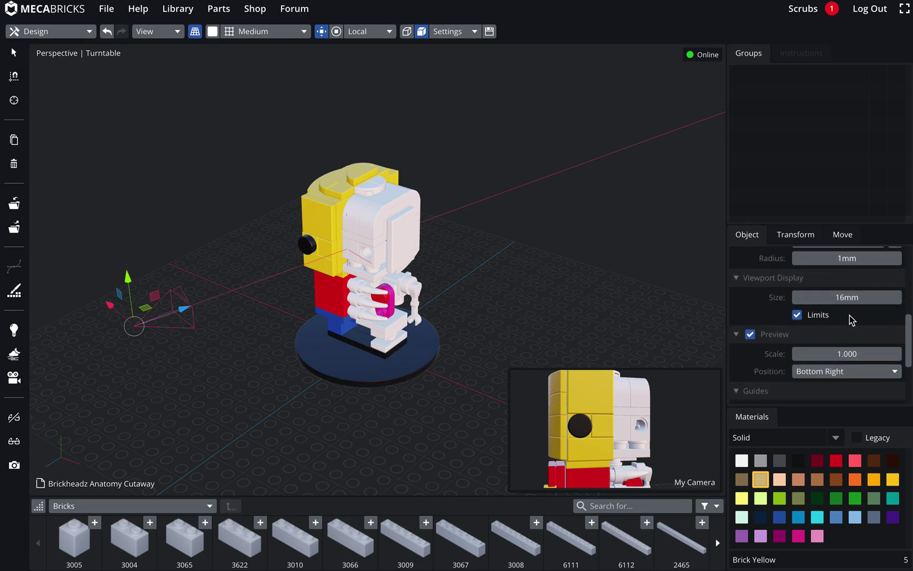
pyautogui.click(797, 316)
pyautogui.click(797, 315)
pyautogui.moveTo(843, 297); pyautogui.dragTo(897, 294)
# Turn the camera preview off and on again, and try resizing it, ending at a scale of 1.000
pyautogui.scroll(-1, 859, 306)
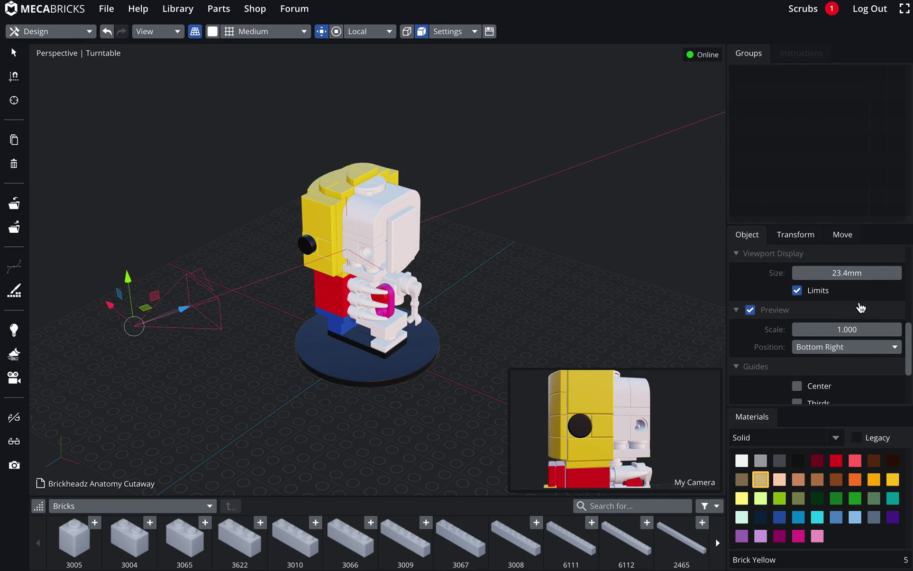
pyautogui.scroll(-1, 860, 308)
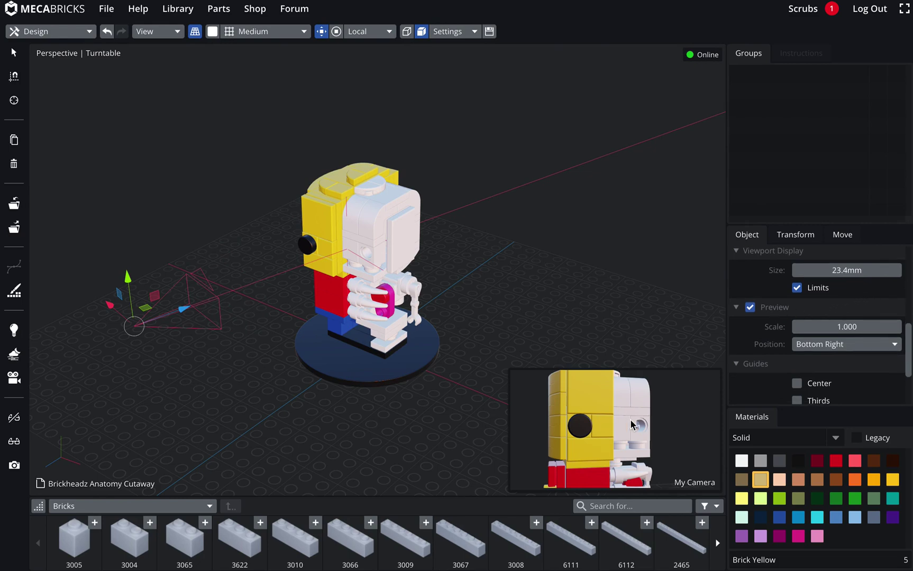
pyautogui.click(750, 308)
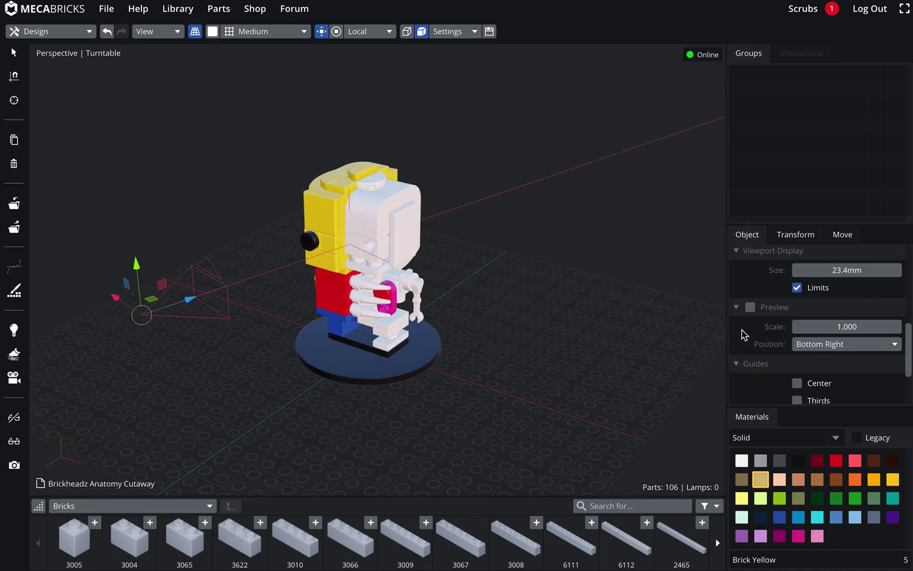
pyautogui.click(750, 308)
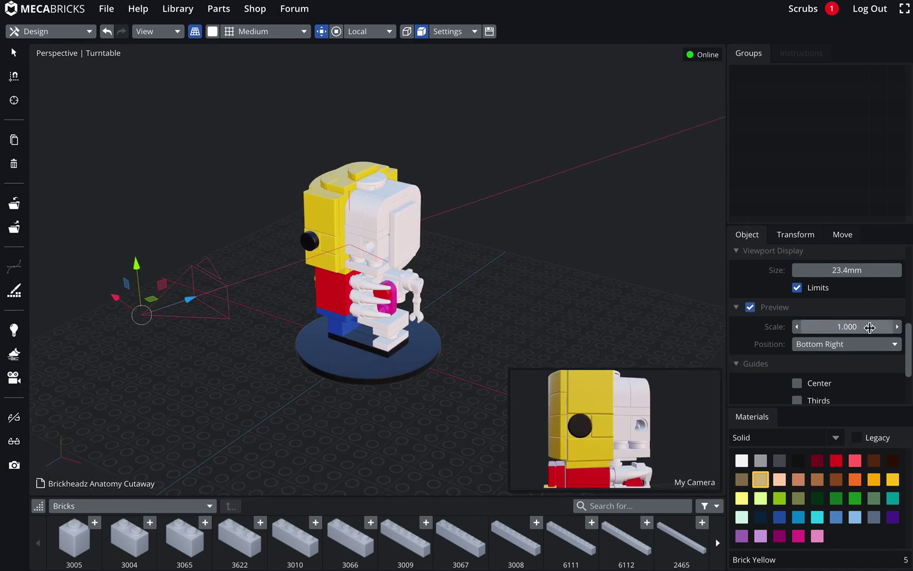
pyautogui.moveTo(833, 327)
pyautogui.mouseDown()
pyautogui.moveTo(886, 328)
pyautogui.moveTo(806, 326)
pyautogui.moveTo(844, 326)
pyautogui.mouseUp()
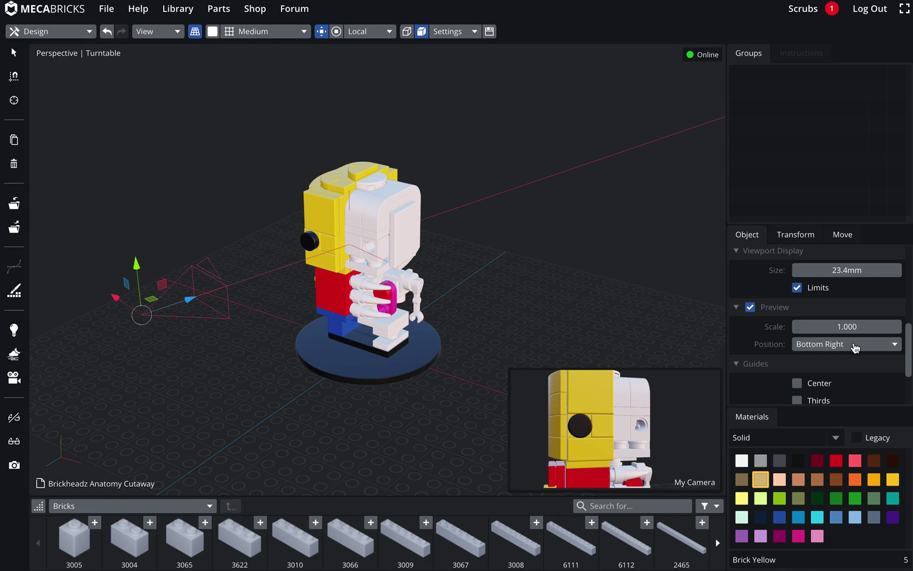
# Try the Top Left, Top Right and Bottom Left positions for the camera preview, and return it to Bottom Right
pyautogui.click(854, 348)
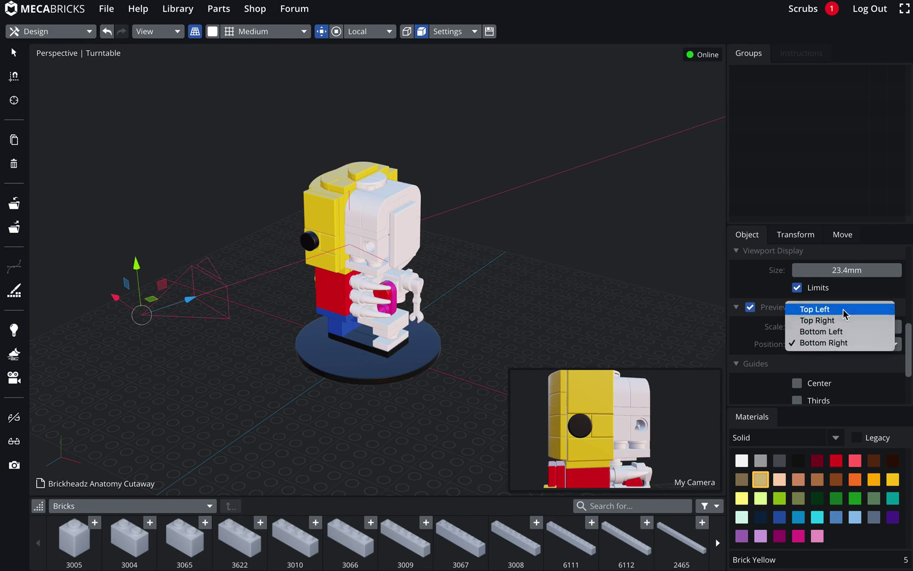
pyautogui.click(842, 309)
pyautogui.click(846, 344)
pyautogui.click(846, 353)
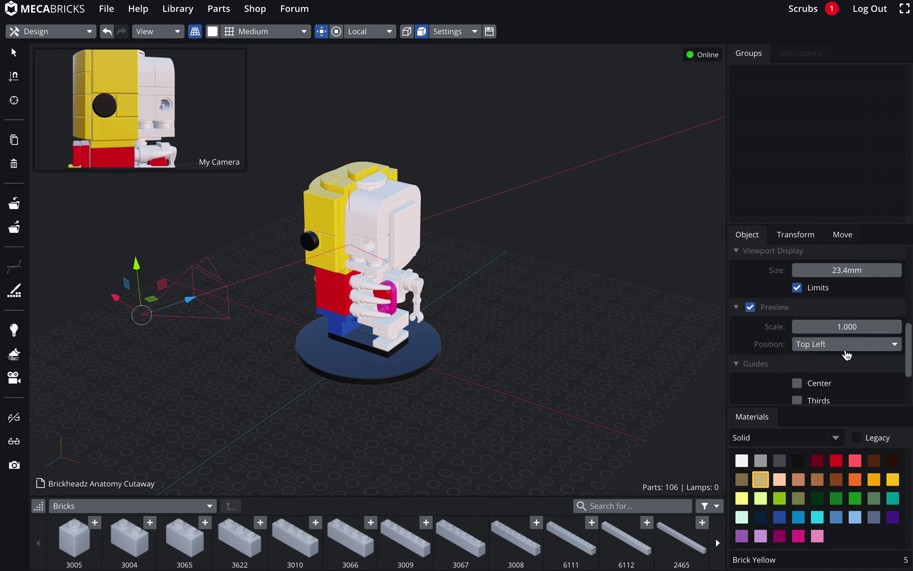
pyautogui.click(844, 346)
pyautogui.click(838, 356)
pyautogui.click(839, 349)
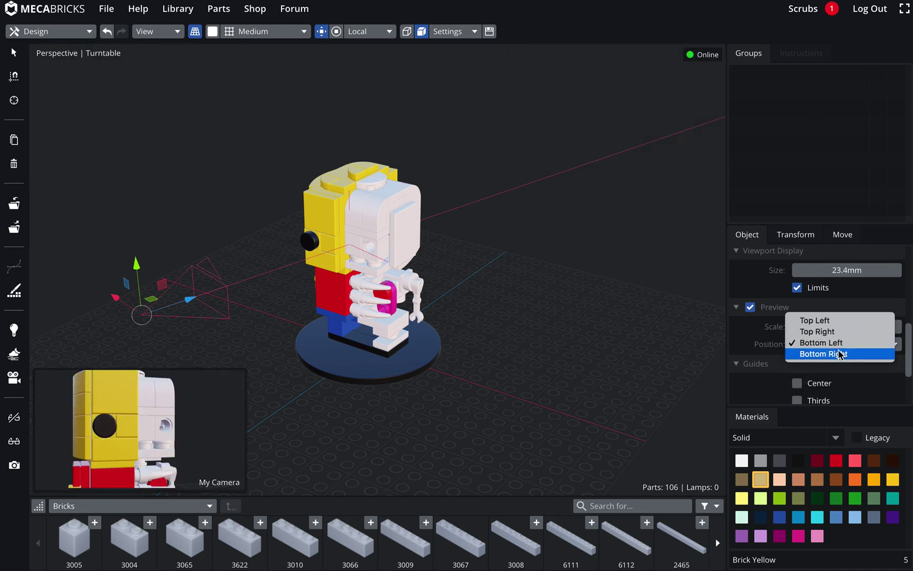
pyautogui.click(838, 353)
pyautogui.click(839, 350)
pyautogui.click(840, 355)
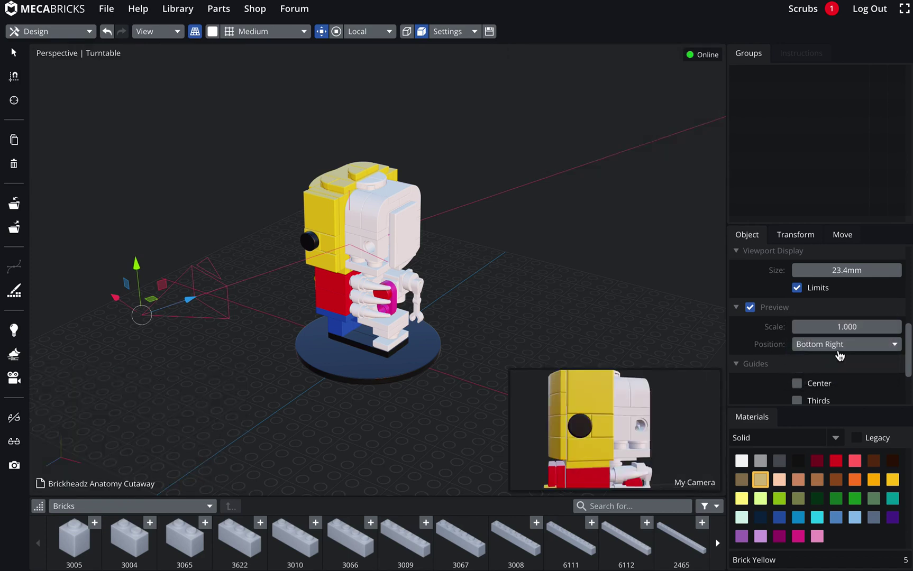
# Try the Center, Thirds and Phi guides in the camera preview, and leave only Thirds enabled
pyautogui.scroll(-2, 839, 336)
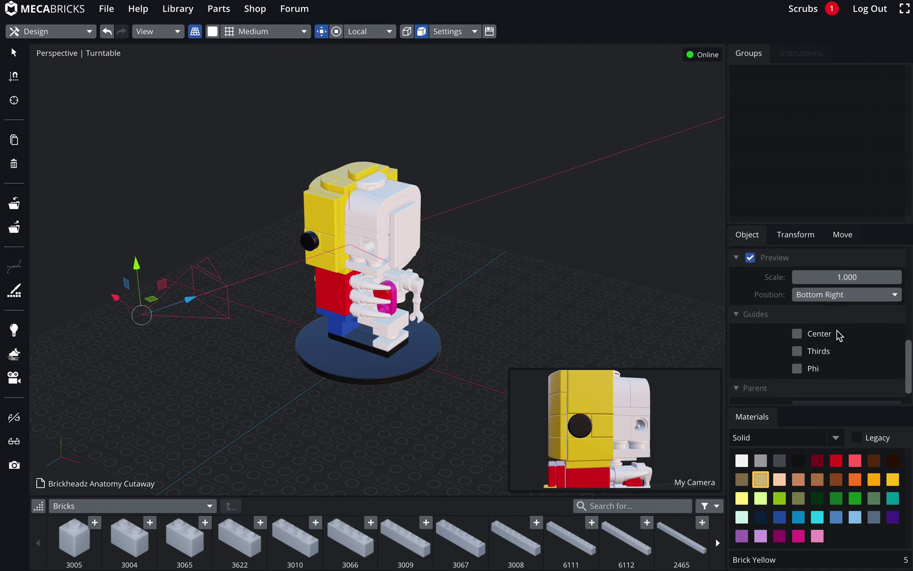
pyautogui.scroll(-1, 838, 335)
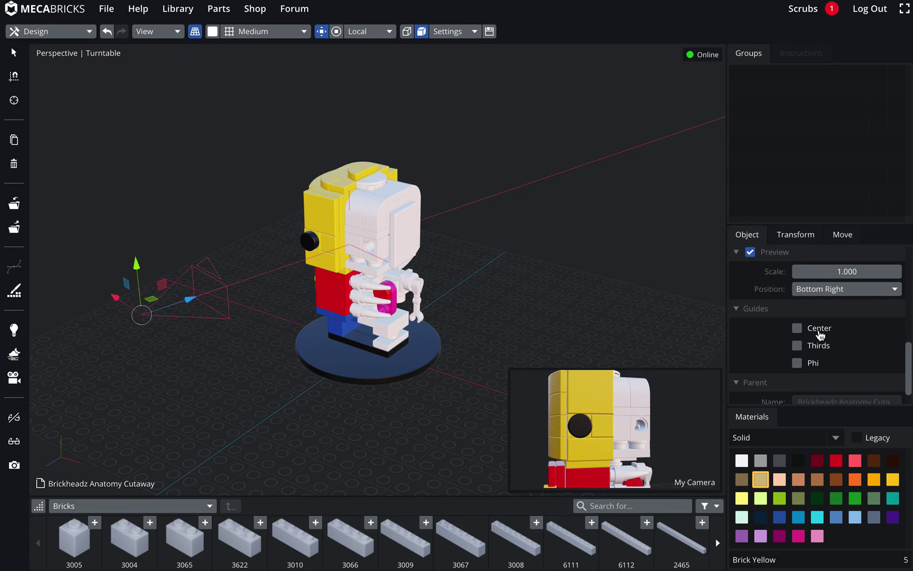
pyautogui.click(796, 327)
pyautogui.click(796, 346)
pyautogui.click(796, 362)
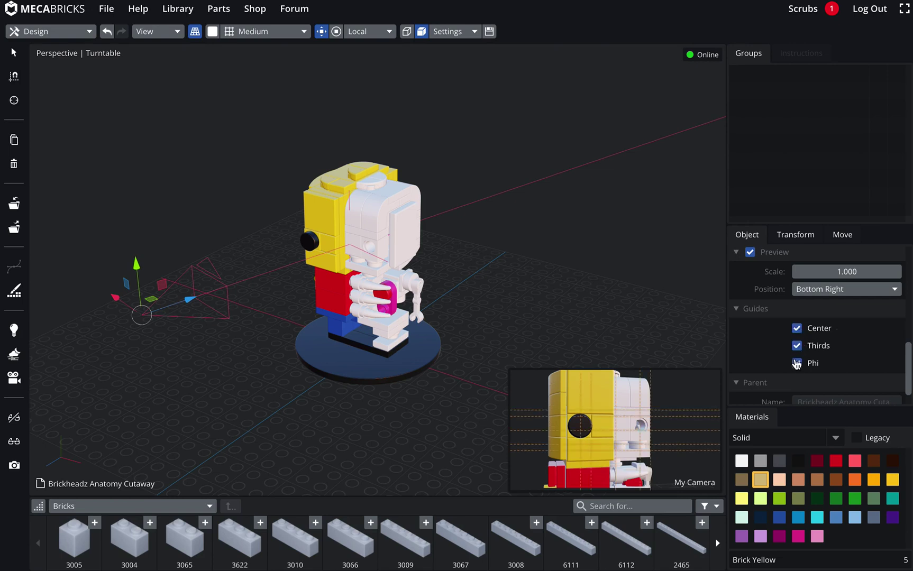
pyautogui.click(797, 363)
pyautogui.click(797, 345)
pyautogui.click(796, 328)
pyautogui.click(797, 345)
# Move the camera about 125 mm away from its position and rotate it around its vertical axis toward the model
pyautogui.scroll(5, 803, 346)
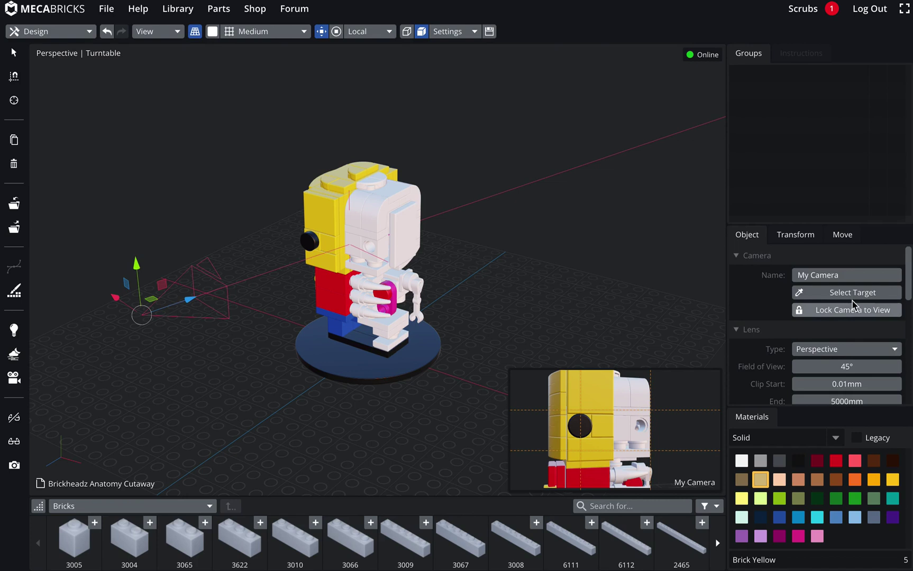
pyautogui.scroll(-5, 263, 396)
pyautogui.moveTo(263, 396); pyautogui.dragTo(273, 401)
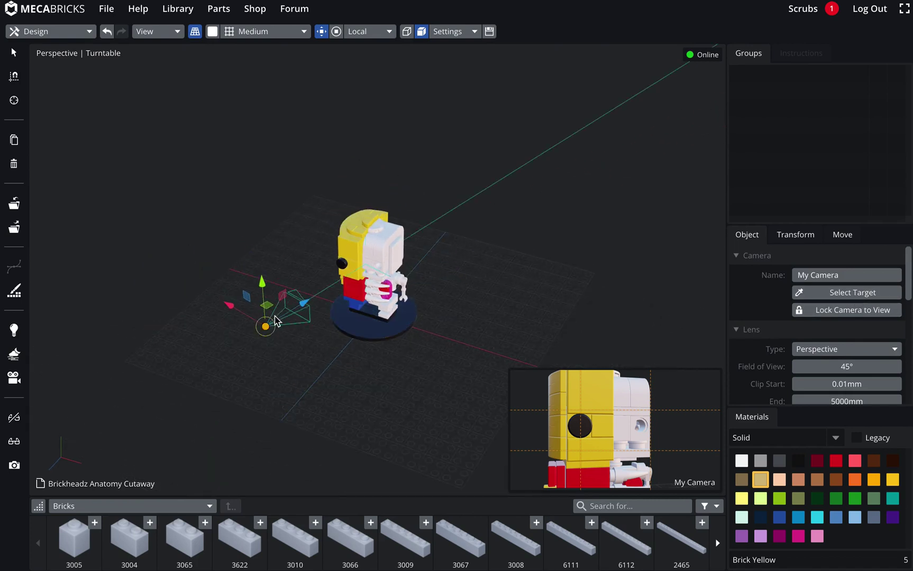
pyautogui.moveTo(274, 320); pyautogui.dragTo(108, 268)
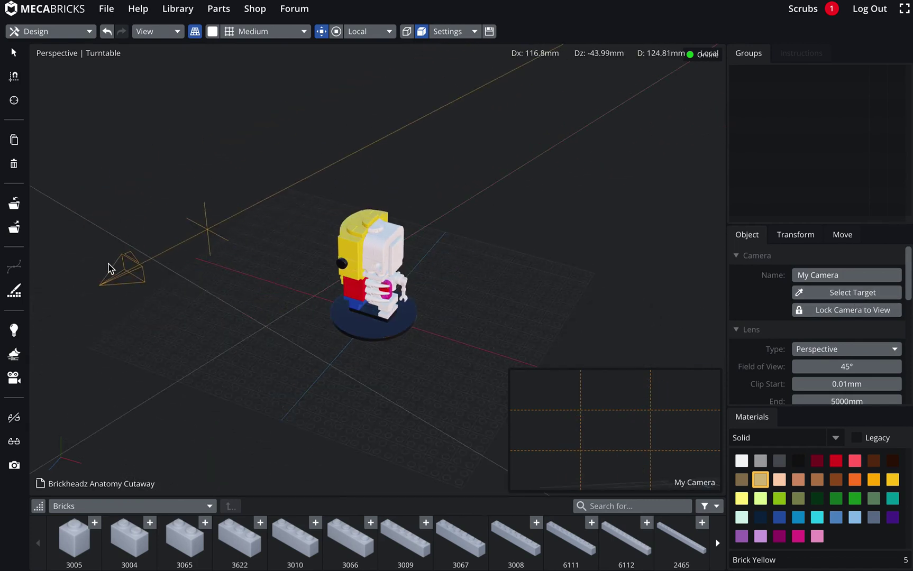
pyautogui.press('r')
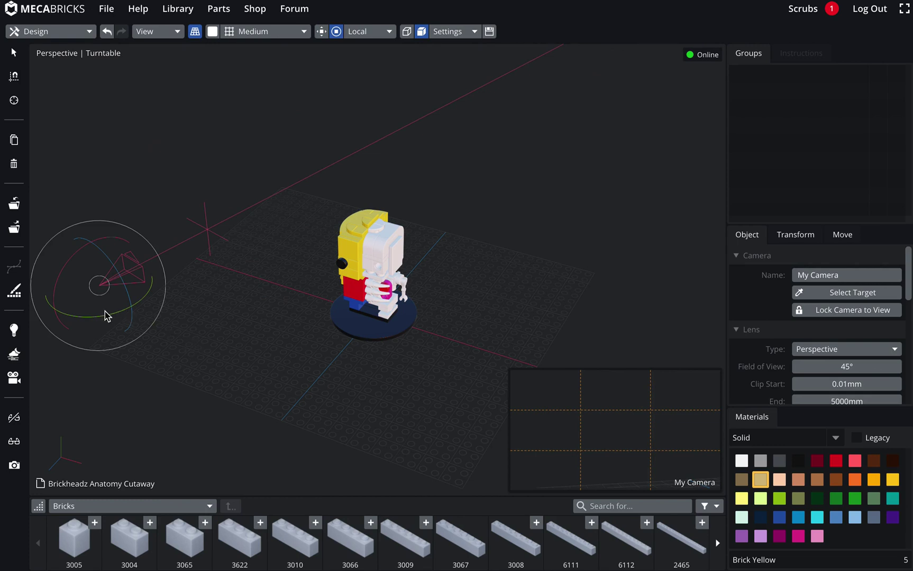
pyautogui.moveTo(110, 313); pyautogui.dragTo(85, 326)
pyautogui.moveTo(415, 407); pyautogui.dragTo(419, 393)
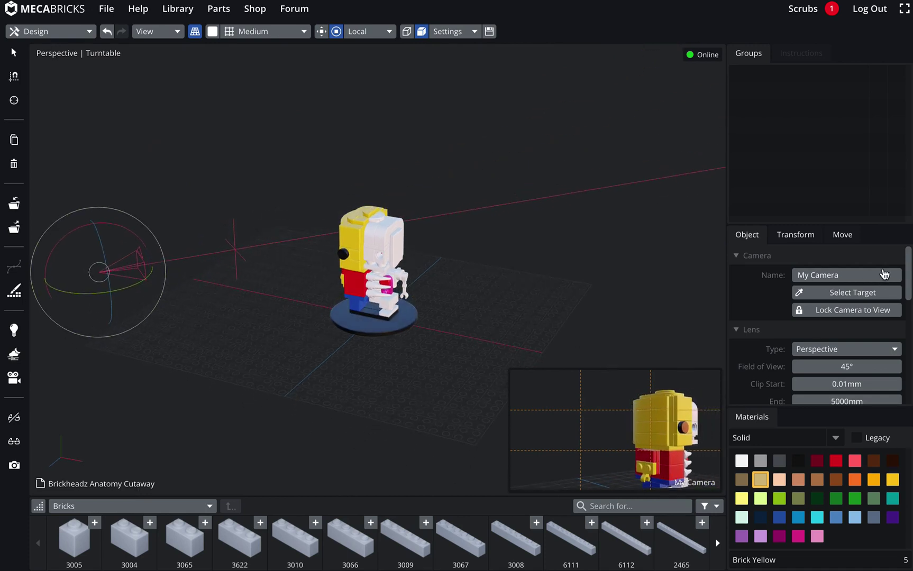
# Aim the camera at the red torso of the model by picking it as the camera's target
pyautogui.click(883, 296)
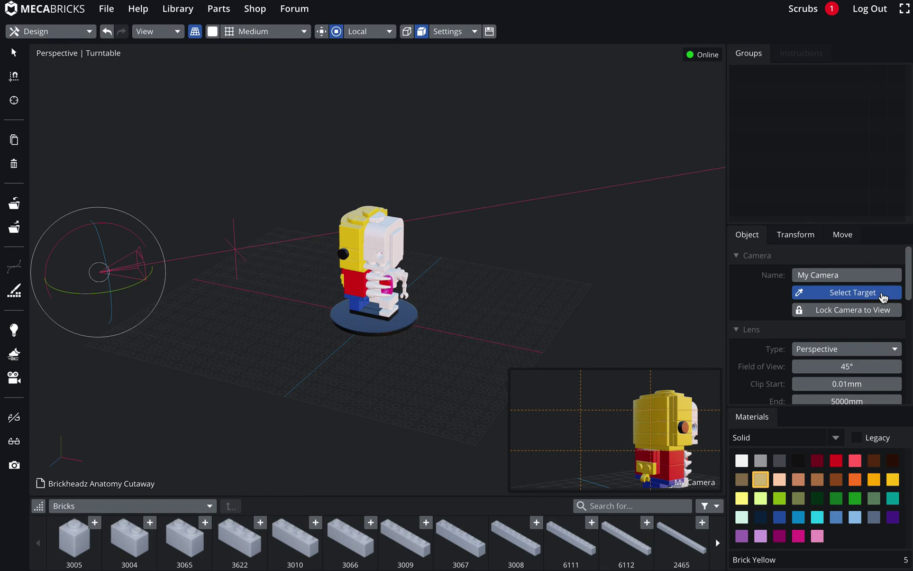
pyautogui.click(358, 288)
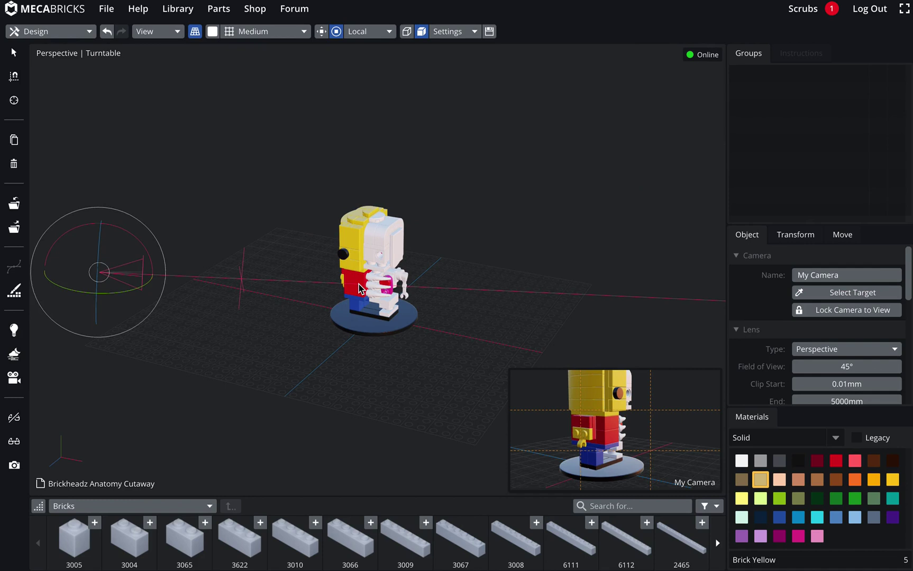
pyautogui.moveTo(242, 363); pyautogui.dragTo(270, 367, button='middle')
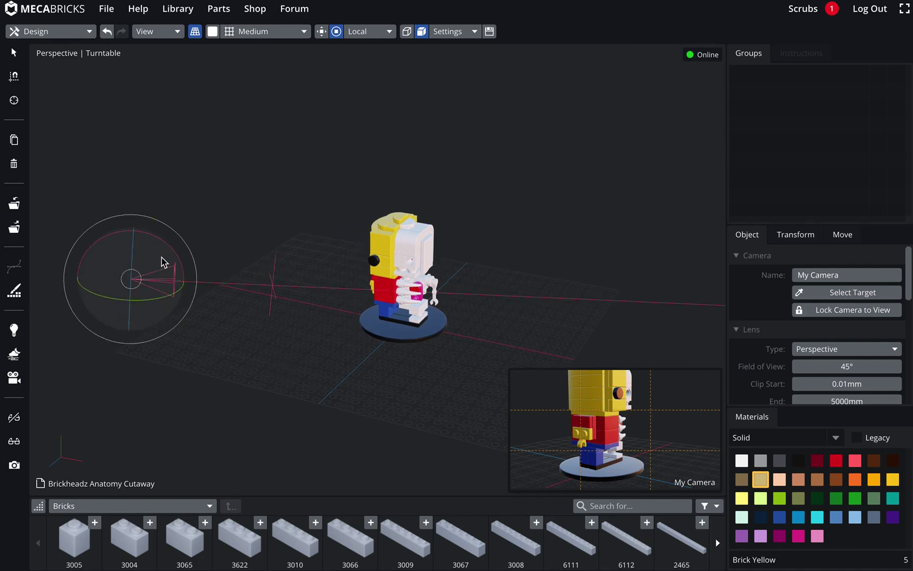
# Move the camera horizontally to a spot closer to the model in the Global orientation, and switch back to the Local orientation
pyautogui.press('t')
pyautogui.moveTo(239, 330); pyautogui.dragTo(339, 405)
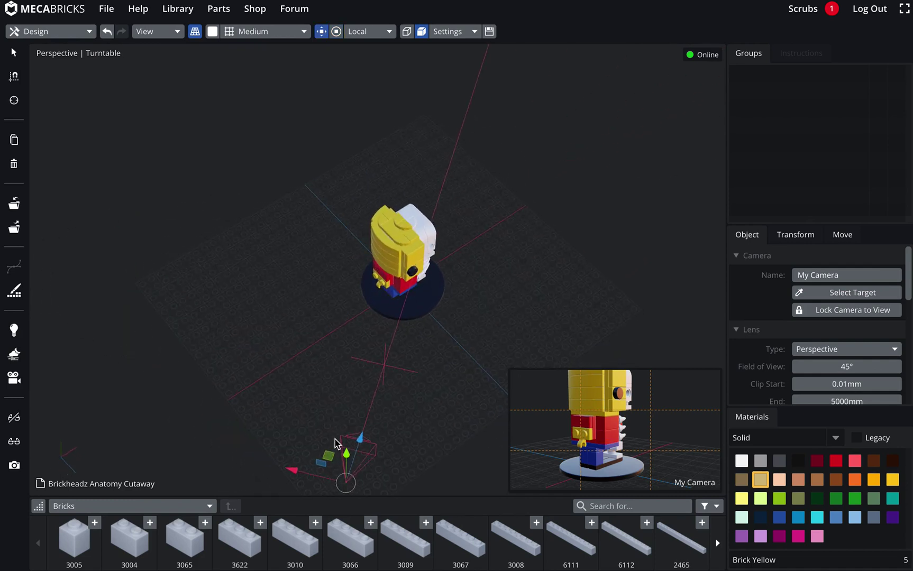
pyautogui.press('q')
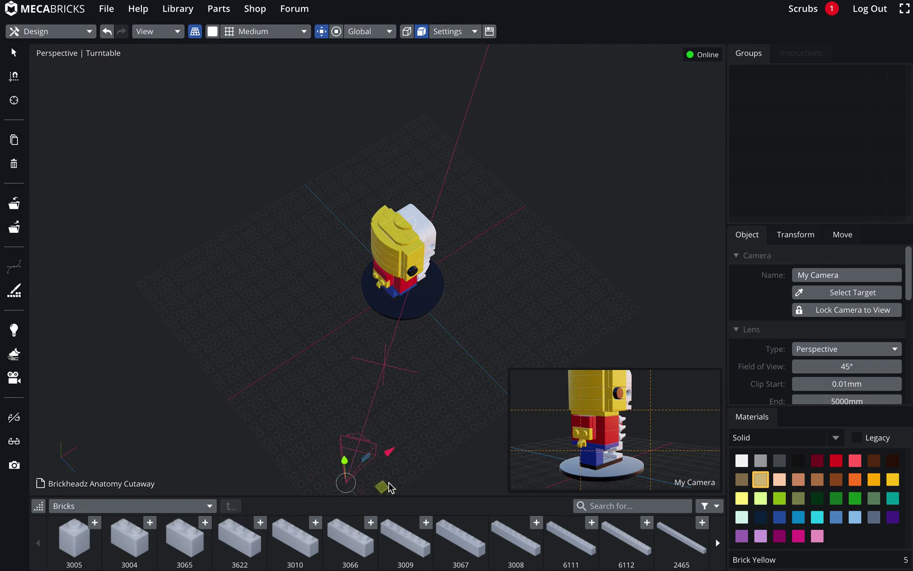
pyautogui.moveTo(339, 457); pyautogui.dragTo(629, 291)
pyautogui.moveTo(412, 360); pyautogui.dragTo(297, 333)
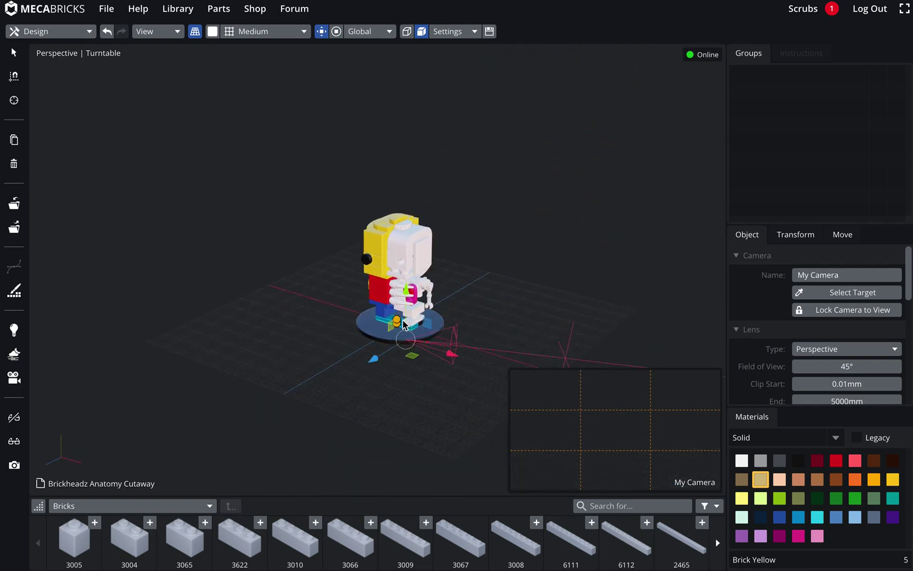
pyautogui.moveTo(428, 327); pyautogui.dragTo(265, 262)
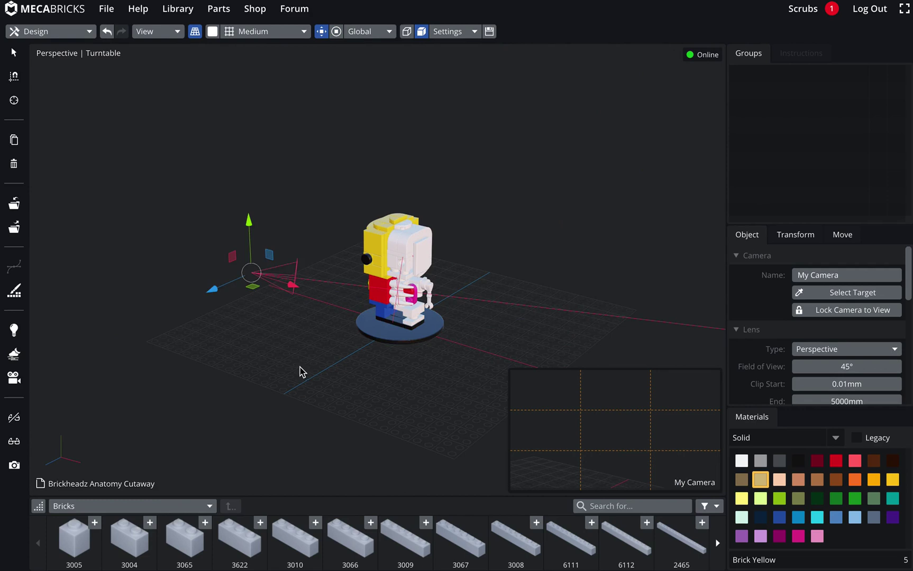
pyautogui.moveTo(302, 371); pyautogui.dragTo(328, 402, button='right')
pyautogui.press('q')
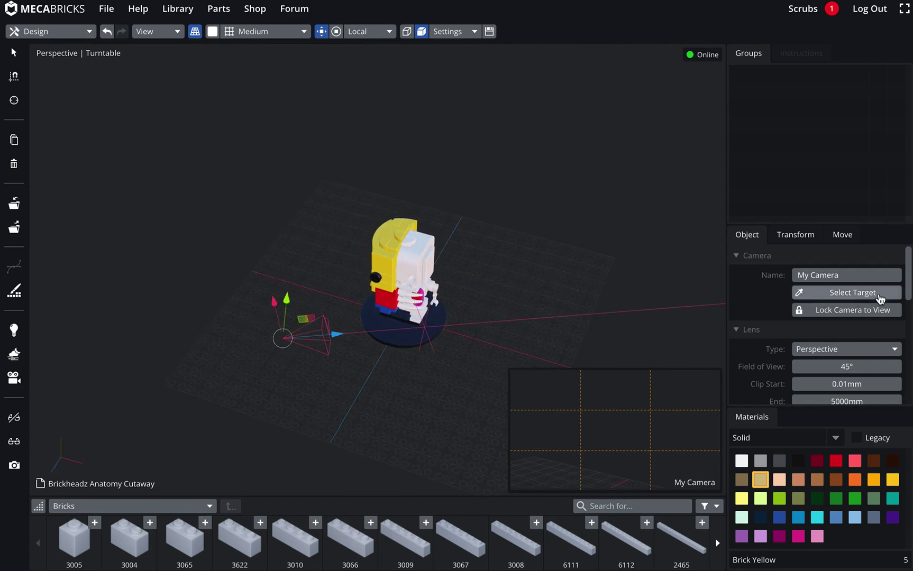
# Pick a point on the yellow head as the camera's target
pyautogui.click(878, 295)
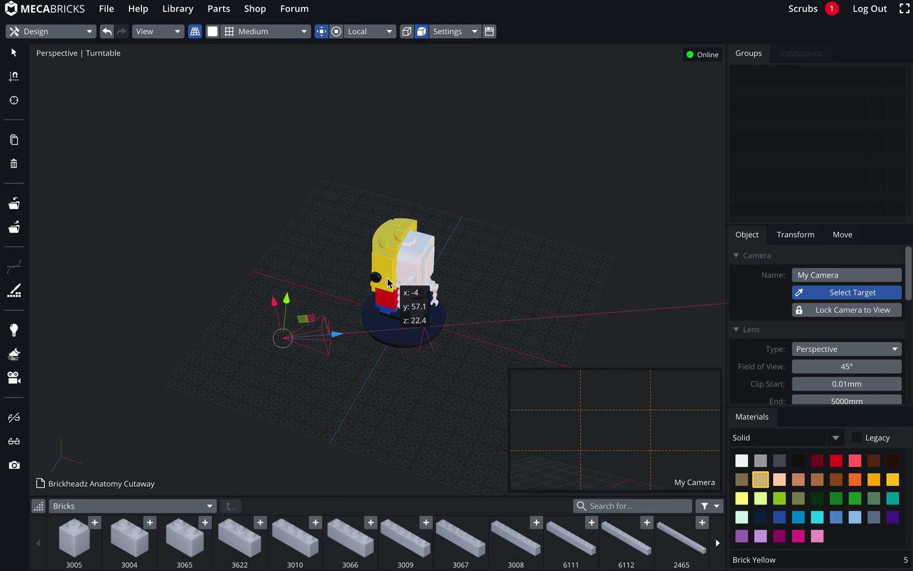
pyautogui.click(387, 283)
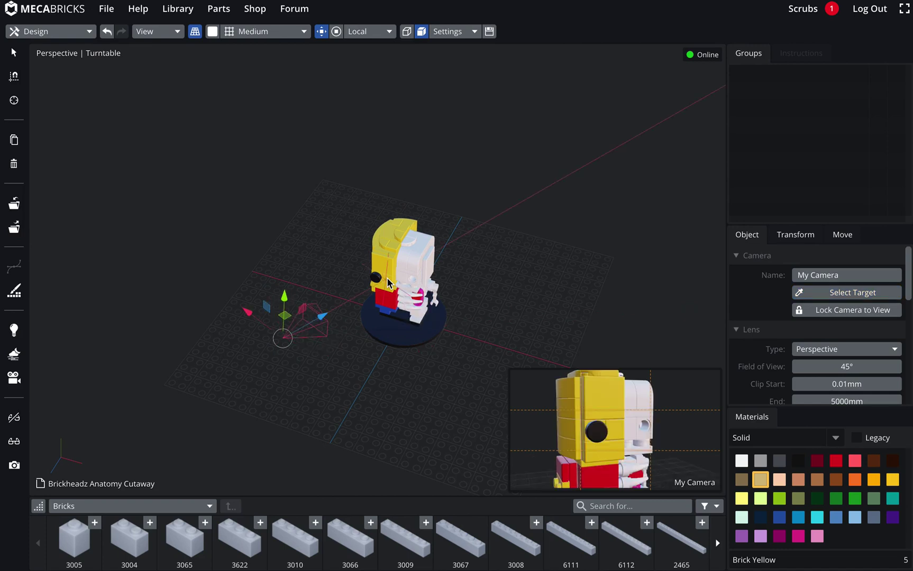
pyautogui.scroll(3, 401, 425)
pyautogui.moveTo(402, 425); pyautogui.dragTo(399, 395)
pyautogui.moveTo(399, 395); pyautogui.dragTo(380, 393, button='right')
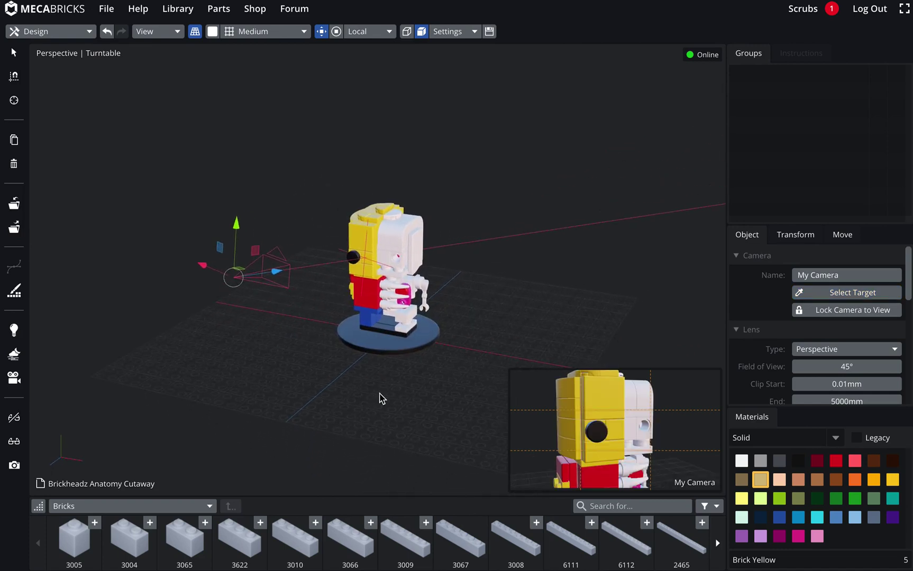
# Adjust the camera's position slightly, keeping the head and torso in its preview
pyautogui.moveTo(298, 389); pyautogui.dragTo(312, 391)
pyautogui.moveTo(225, 284); pyautogui.dragTo(231, 290)
pyautogui.moveTo(256, 352); pyautogui.dragTo(248, 359)
pyautogui.moveTo(272, 291); pyautogui.dragTo(245, 300)
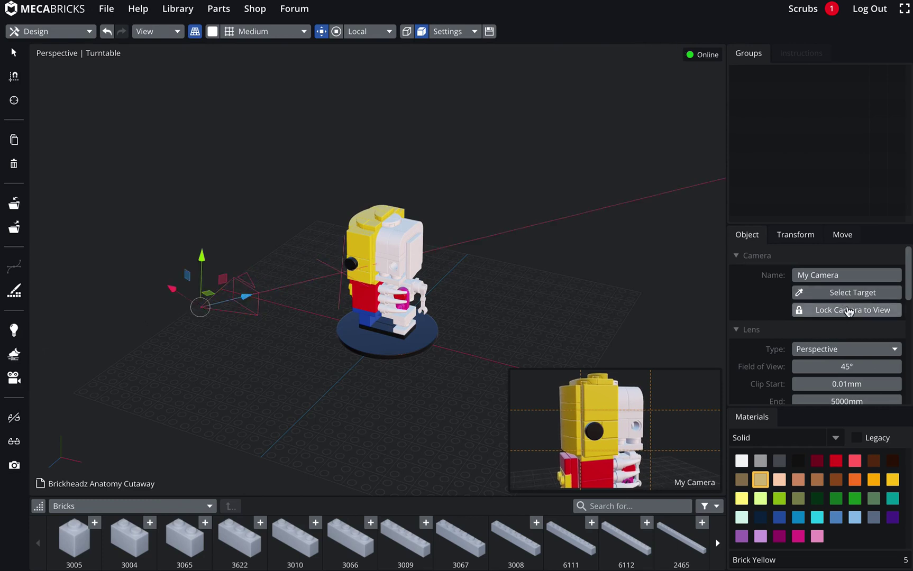
pyautogui.moveTo(108, 379); pyautogui.dragTo(120, 379)
pyautogui.moveTo(185, 298); pyautogui.dragTo(194, 309)
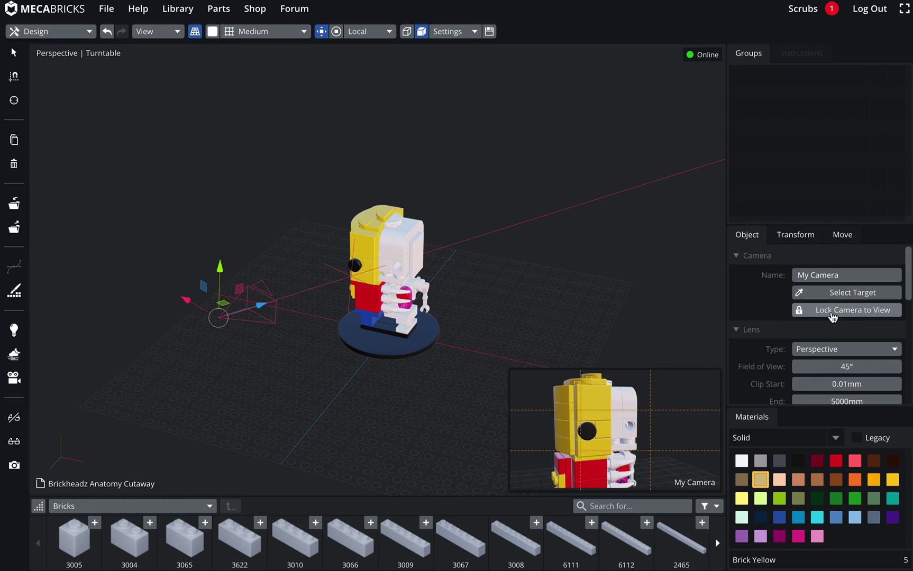
# Lock the camera to the view, frame the whole model with its round base from a low angle, and unlock the camera
pyautogui.click(832, 317)
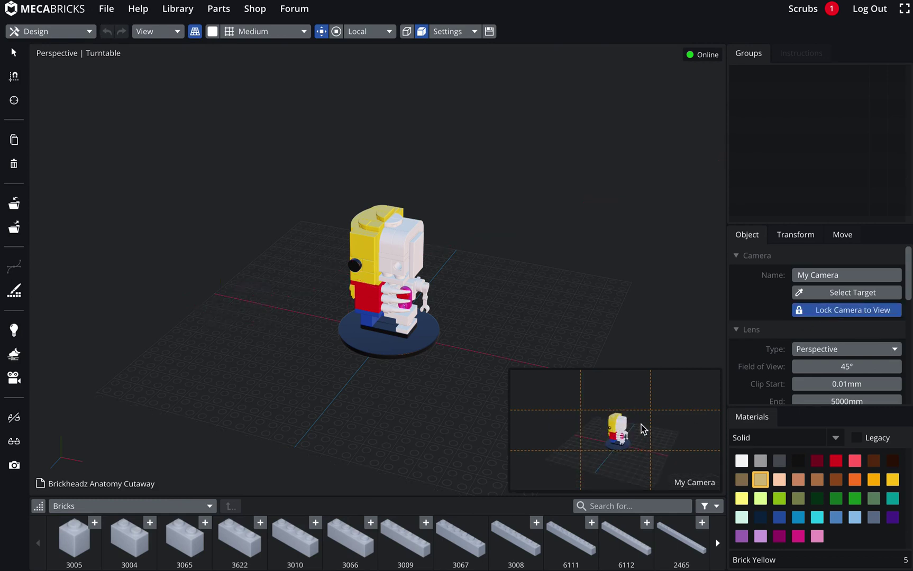
pyautogui.scroll(3, 423, 423)
pyautogui.moveTo(468, 320); pyautogui.dragTo(479, 285)
pyautogui.scroll(5, 487, 293)
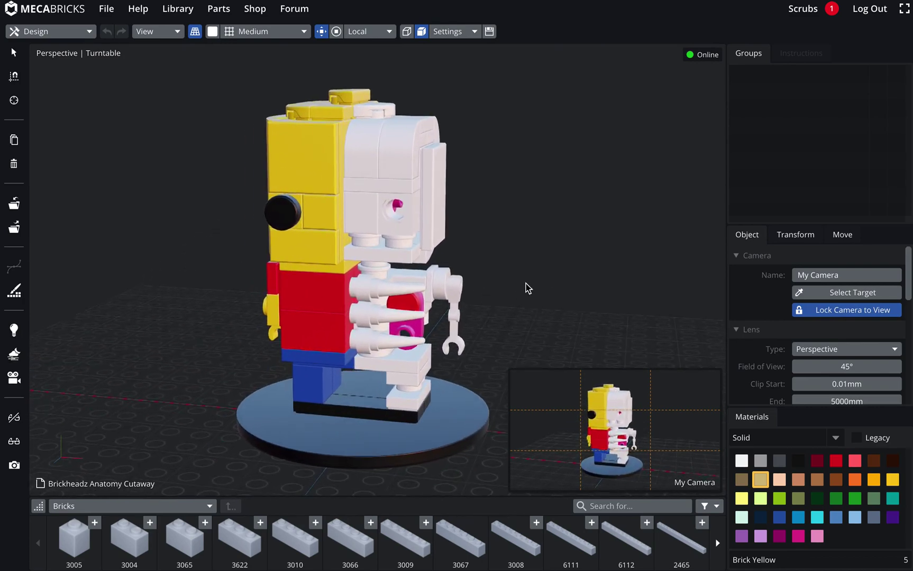
pyautogui.scroll(-3, 582, 309)
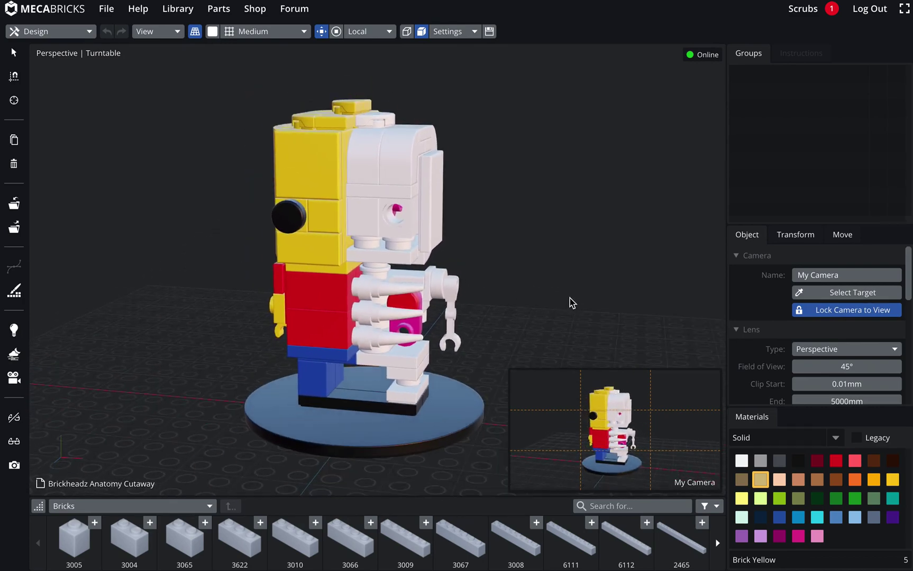
pyautogui.moveTo(539, 303)
pyautogui.mouseDown()
pyautogui.moveTo(469, 304)
pyautogui.moveTo(542, 302)
pyautogui.mouseUp()
pyautogui.scroll(3, 541, 302)
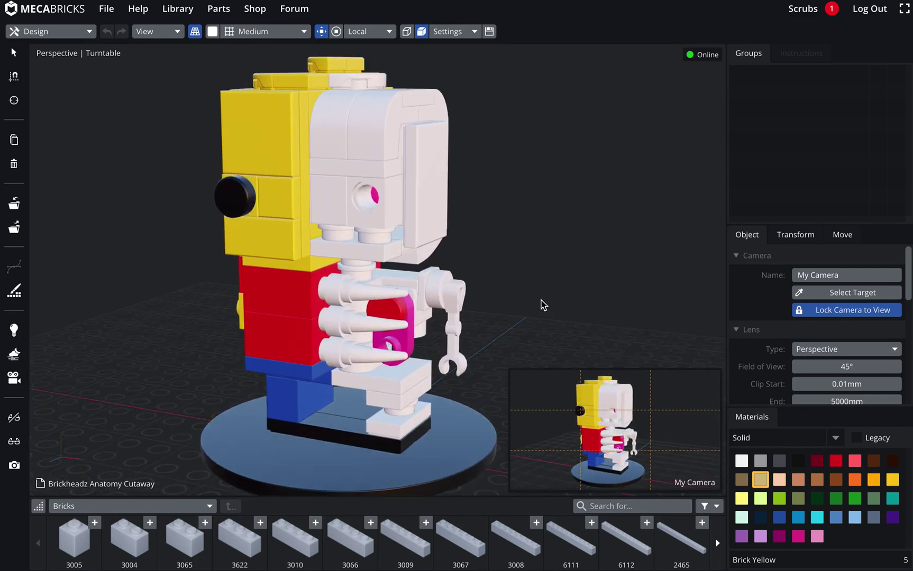
pyautogui.moveTo(541, 301); pyautogui.dragTo(586, 302, button='right')
pyautogui.scroll(3, 590, 302)
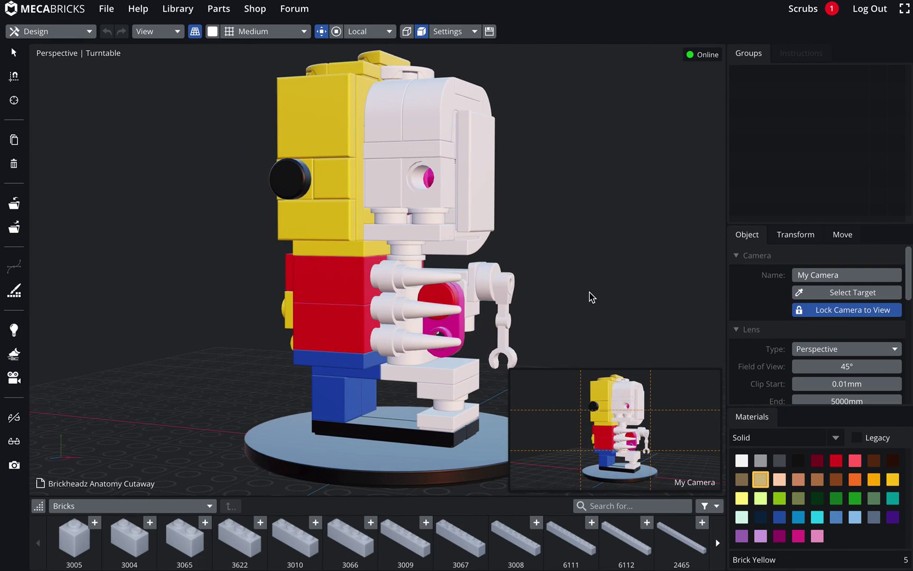
pyautogui.moveTo(591, 297); pyautogui.dragTo(593, 298, button='right')
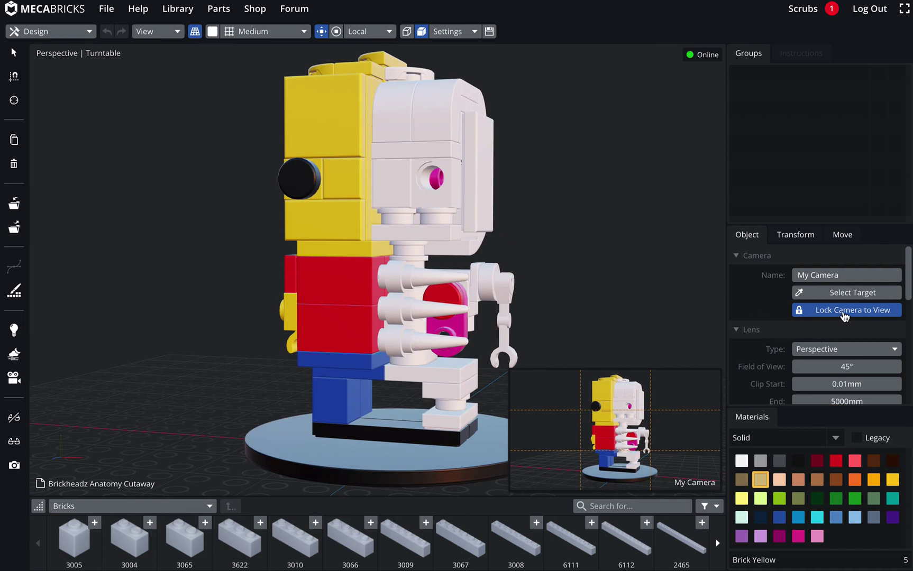
pyautogui.click(844, 312)
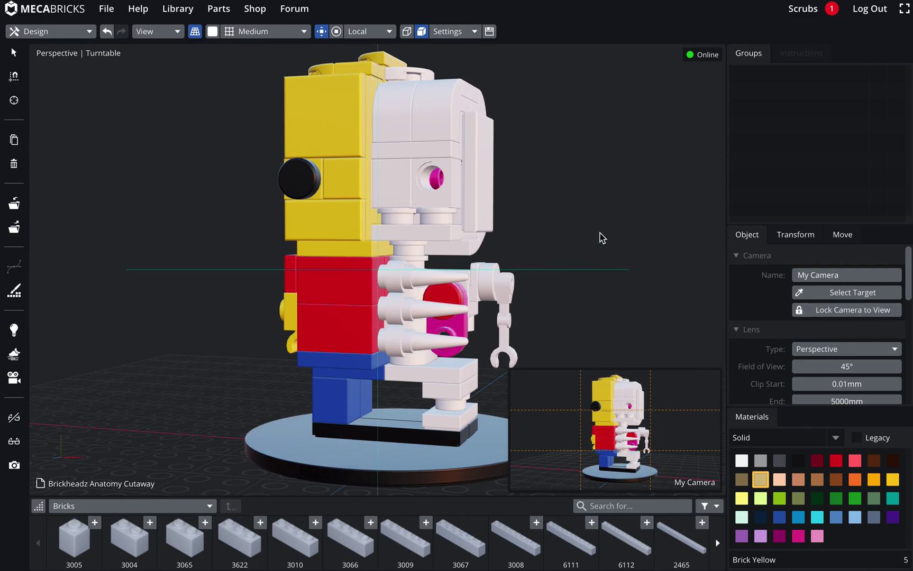
# Set the camera's depth of field distance to 195.1 mm by picking a point on the yellow side of the model
pyautogui.scroll(-2, 596, 201)
pyautogui.scroll(-8, 595, 199)
pyautogui.moveTo(587, 213); pyautogui.dragTo(535, 271)
pyautogui.moveTo(537, 274); pyautogui.dragTo(403, 355, button='right')
pyautogui.moveTo(302, 330); pyautogui.dragTo(316, 349, button='right')
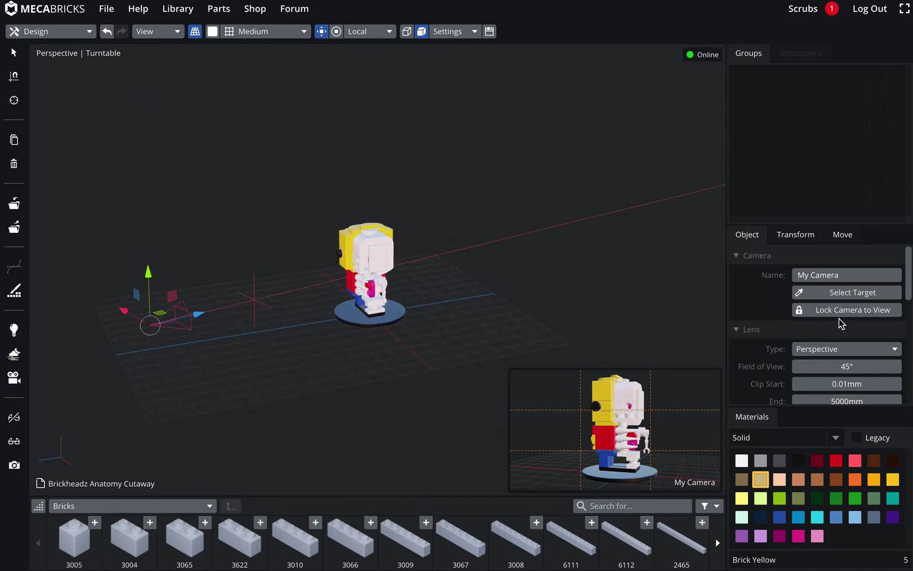
pyautogui.scroll(-3, 841, 325)
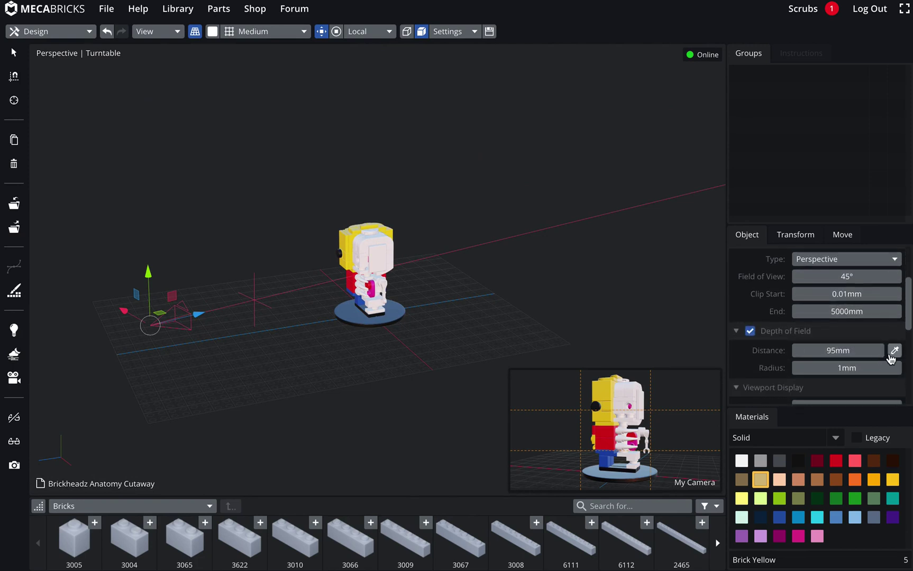
pyautogui.click(892, 354)
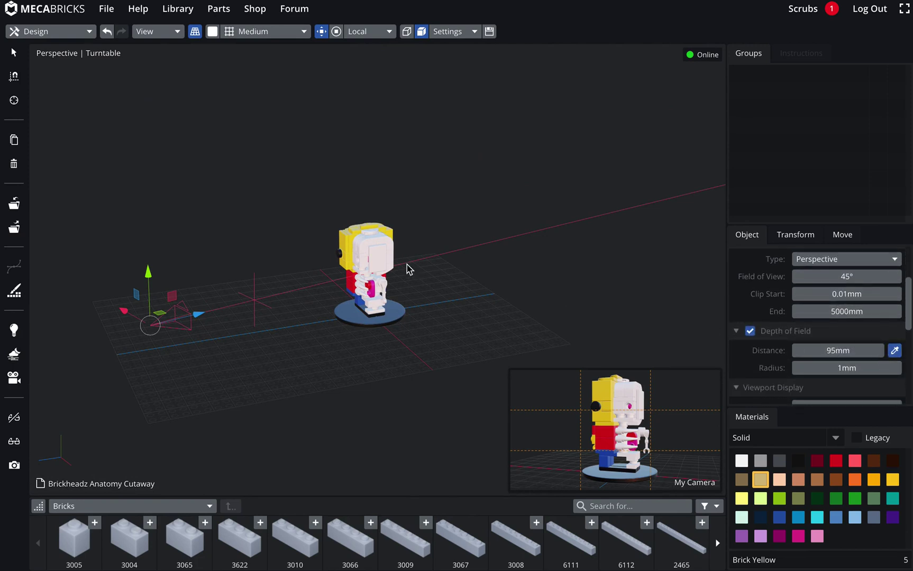
pyautogui.click(344, 260)
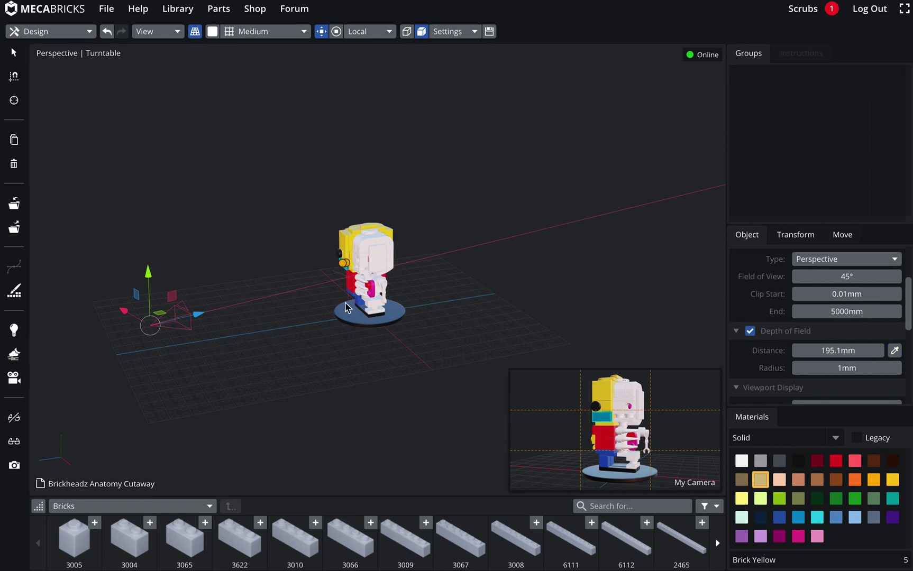
pyautogui.moveTo(347, 368); pyautogui.dragTo(375, 367)
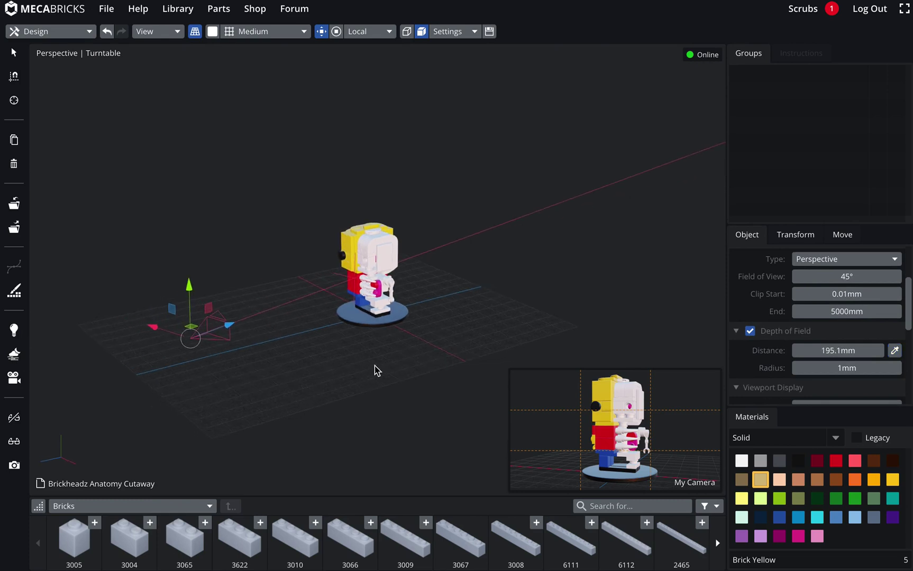
pyautogui.moveTo(870, 350); pyautogui.dragTo(852, 351)
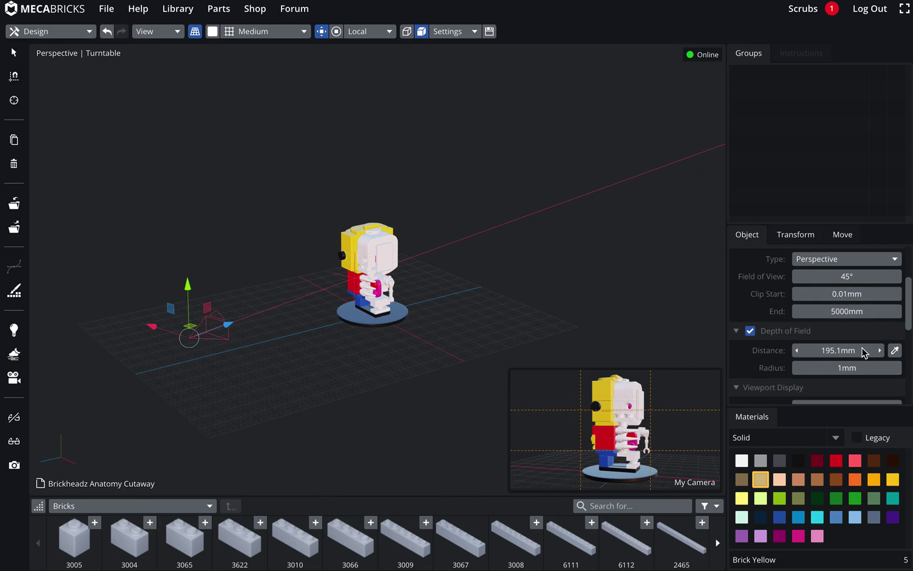
pyautogui.click(854, 354)
pyautogui.scroll(1, 843, 315)
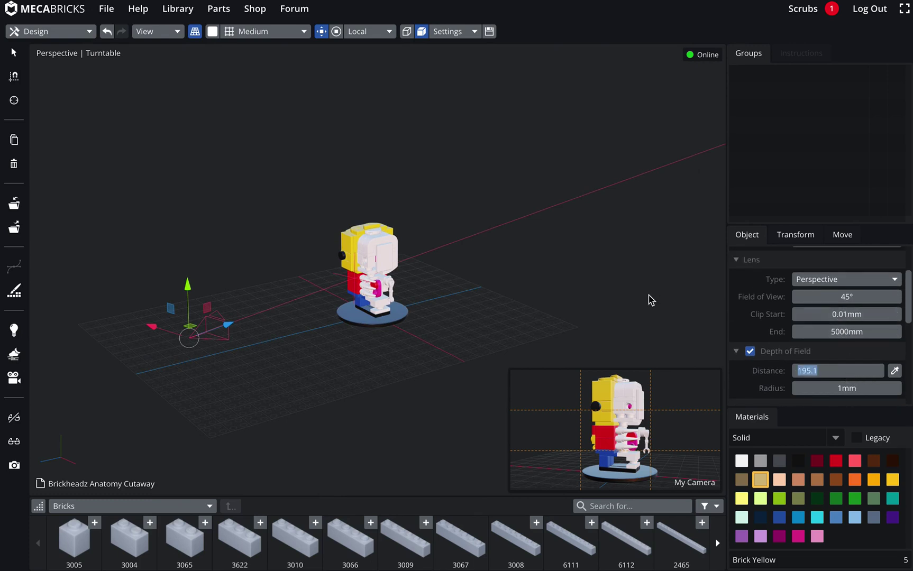
# Add a second camera and move it horizontally away from the model, clear of the base
pyautogui.click(578, 287)
pyautogui.moveTo(339, 349); pyautogui.dragTo(442, 386)
pyautogui.moveTo(443, 386); pyautogui.dragTo(426, 373, button='right')
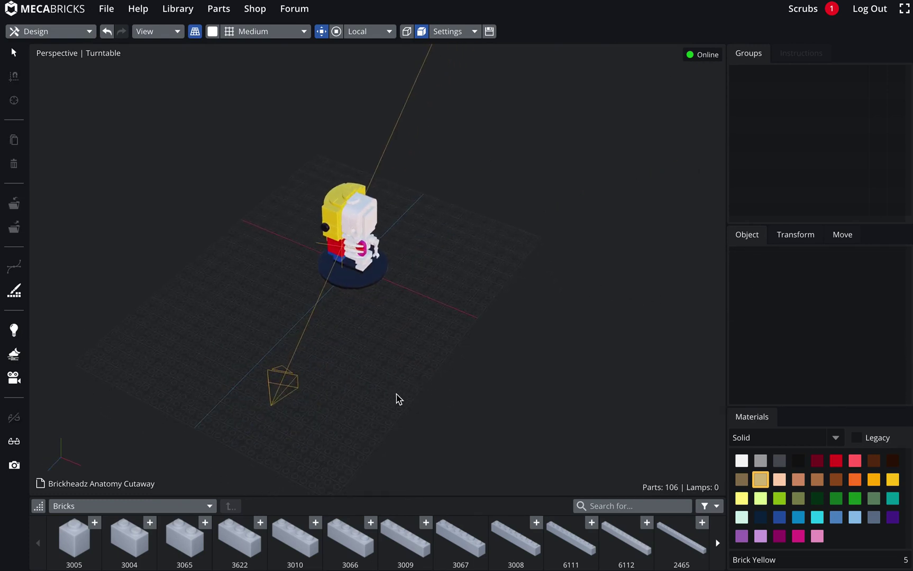
pyautogui.click(15, 381)
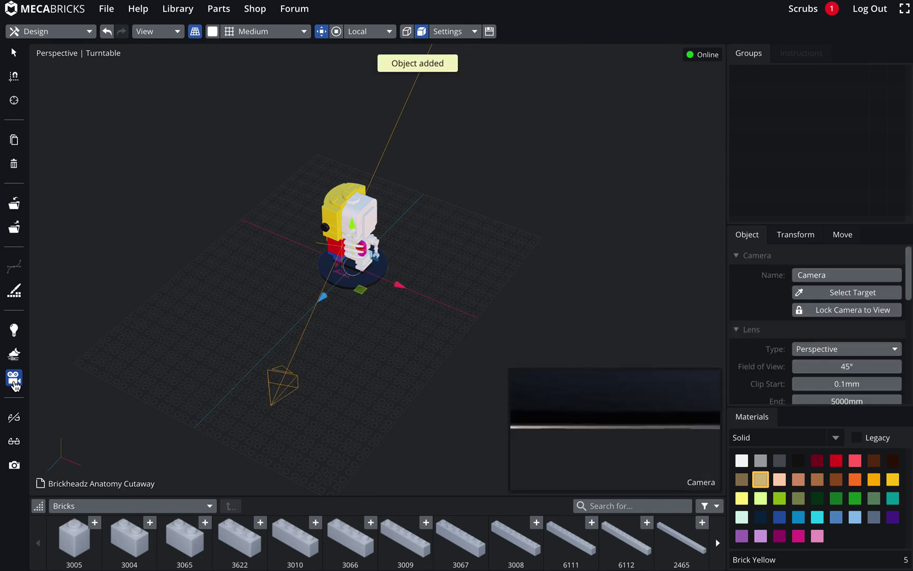
pyautogui.moveTo(362, 295); pyautogui.dragTo(434, 386)
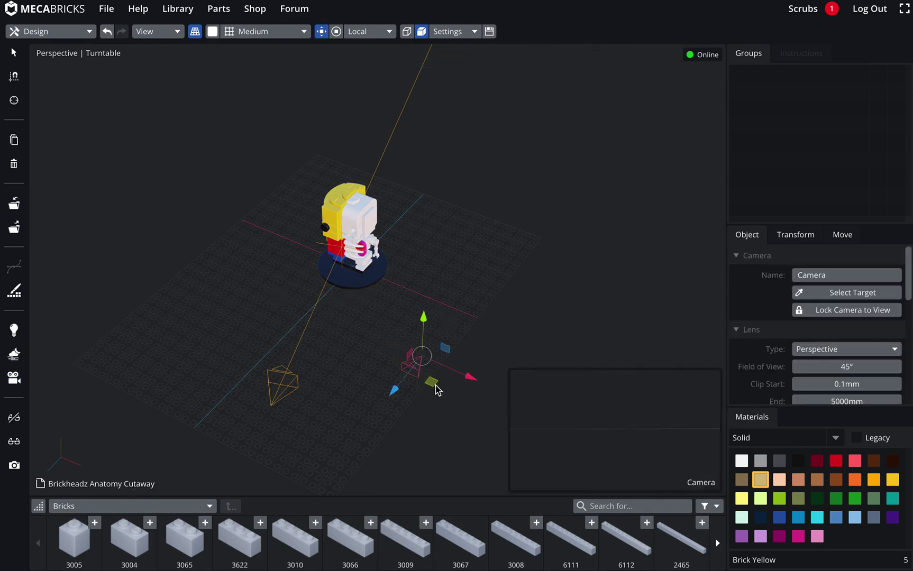
# Rename the second camera My Camera, the same name as the first one, and raise it slightly
pyautogui.click(840, 275)
pyautogui.write('My')
pyautogui.press('Return')
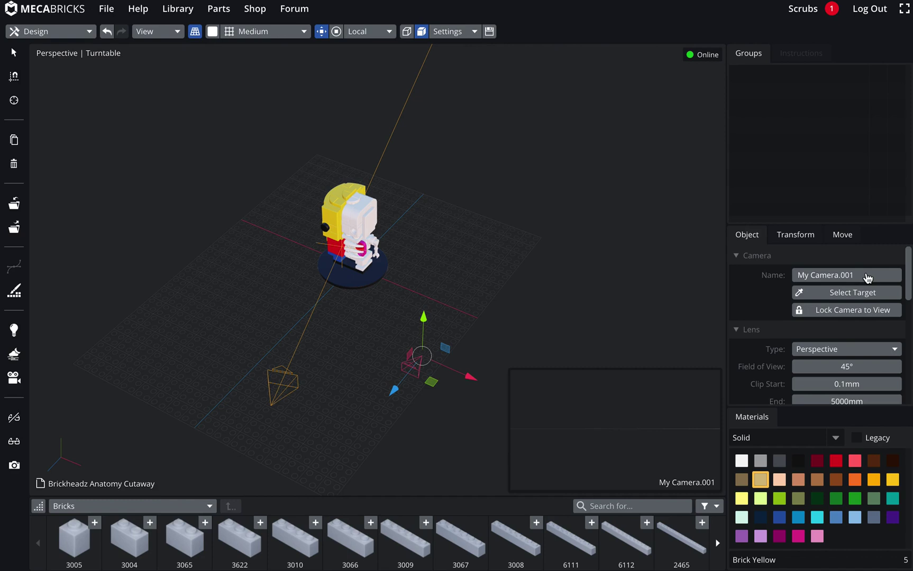
pyautogui.moveTo(545, 270); pyautogui.dragTo(533, 255)
pyautogui.moveTo(411, 289); pyautogui.dragTo(411, 265)
pyautogui.moveTo(603, 357); pyautogui.dragTo(599, 367)
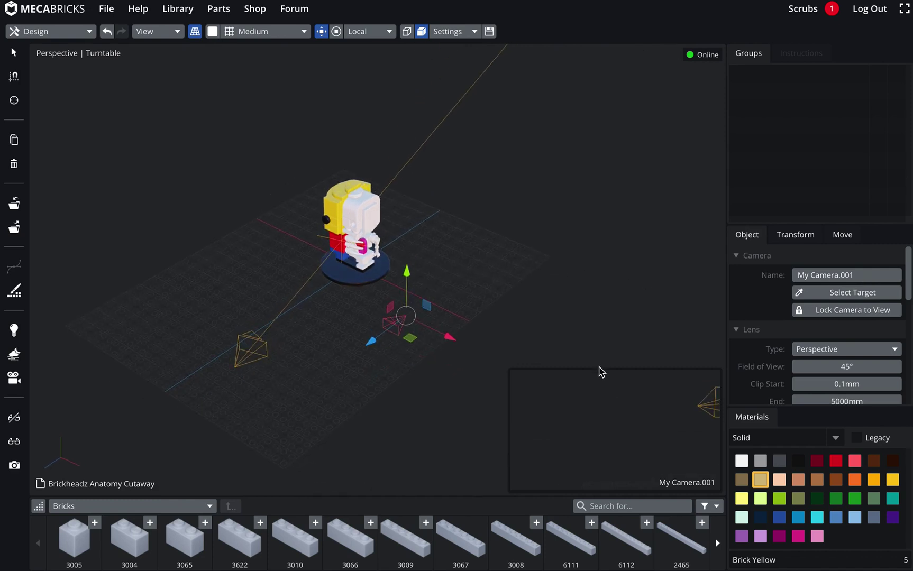
# Lock the second camera to the view, frame a close-up of the model's head from a low angle, and unlock the camera
pyautogui.click(842, 309)
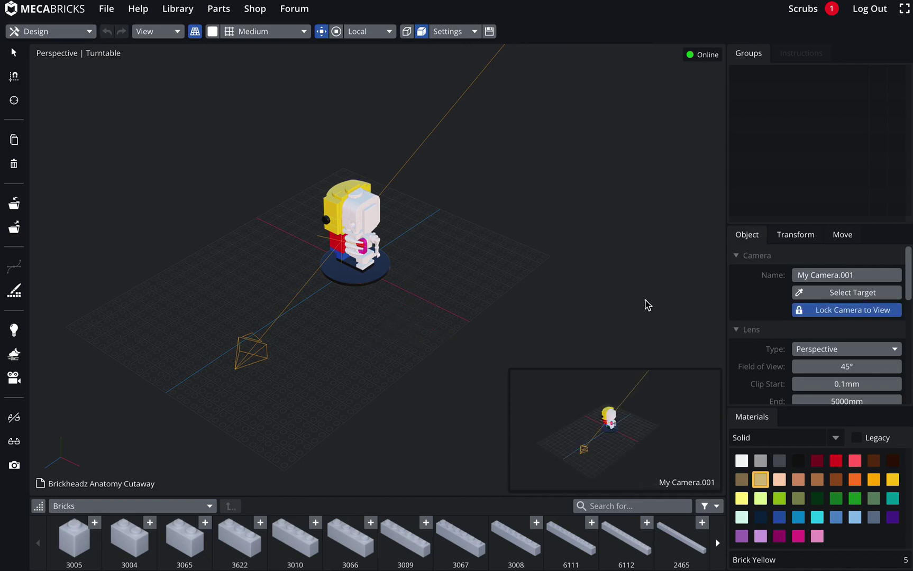
pyautogui.moveTo(646, 306); pyautogui.dragTo(478, 239, button='right')
pyautogui.scroll(5, 465, 272)
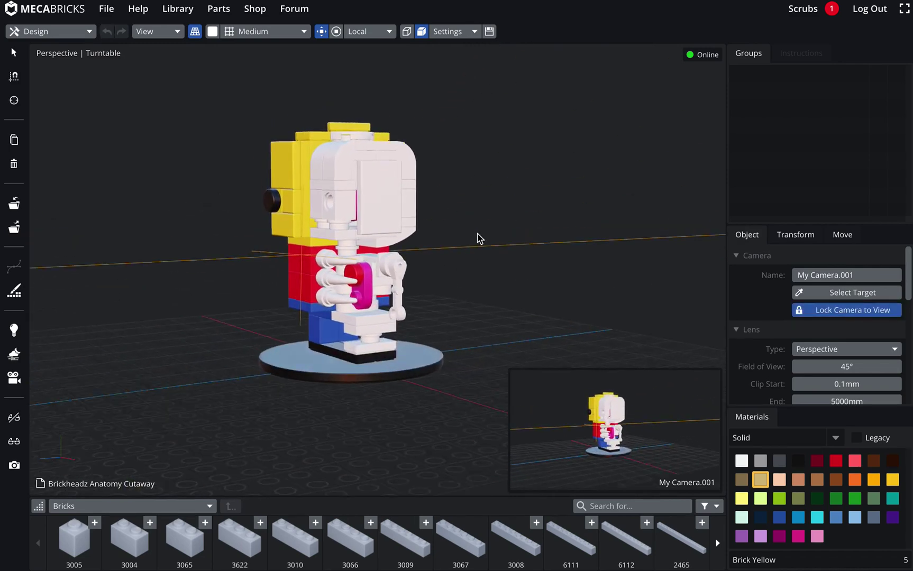
pyautogui.scroll(3, 470, 243)
pyautogui.scroll(3, 471, 248)
pyautogui.moveTo(495, 275); pyautogui.dragTo(528, 228, button='right')
pyautogui.scroll(2, 452, 261)
pyautogui.scroll(3, 528, 228)
pyautogui.moveTo(528, 228); pyautogui.dragTo(572, 252, button='middle')
pyautogui.scroll(2, 572, 252)
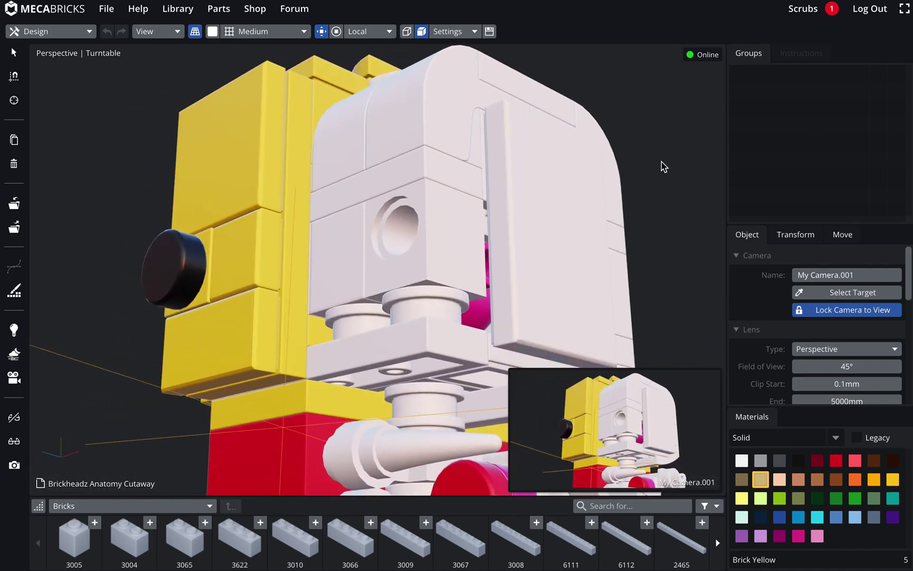
pyautogui.moveTo(654, 139); pyautogui.dragTo(667, 159, button='middle')
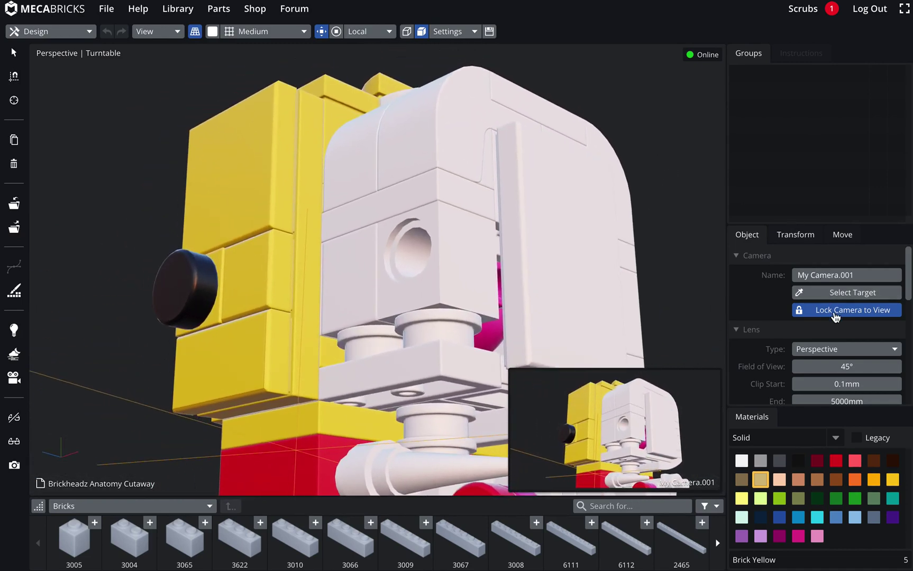
pyautogui.click(835, 312)
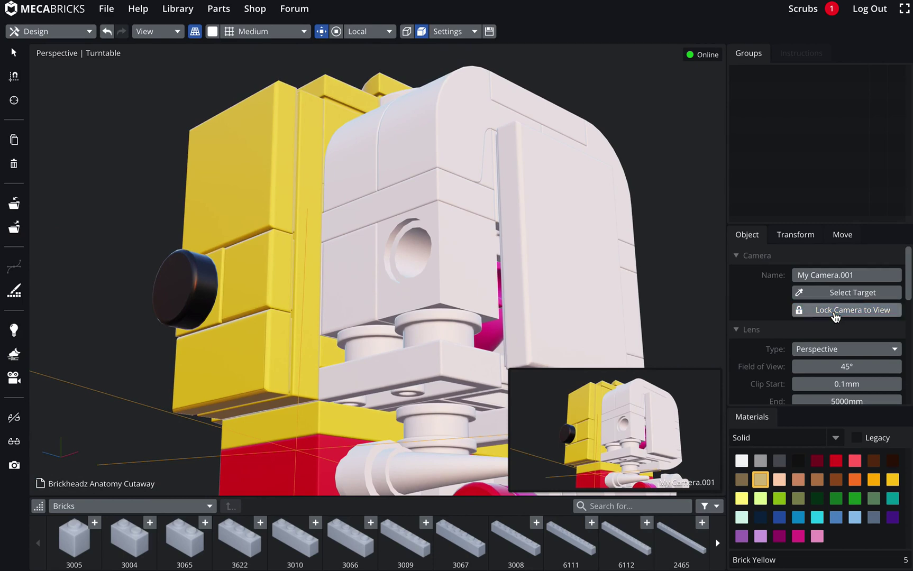
# Deselect the second camera and switch the editor from Design to 3D Rendering mode
pyautogui.scroll(-10, 605, 145)
pyautogui.click(507, 203)
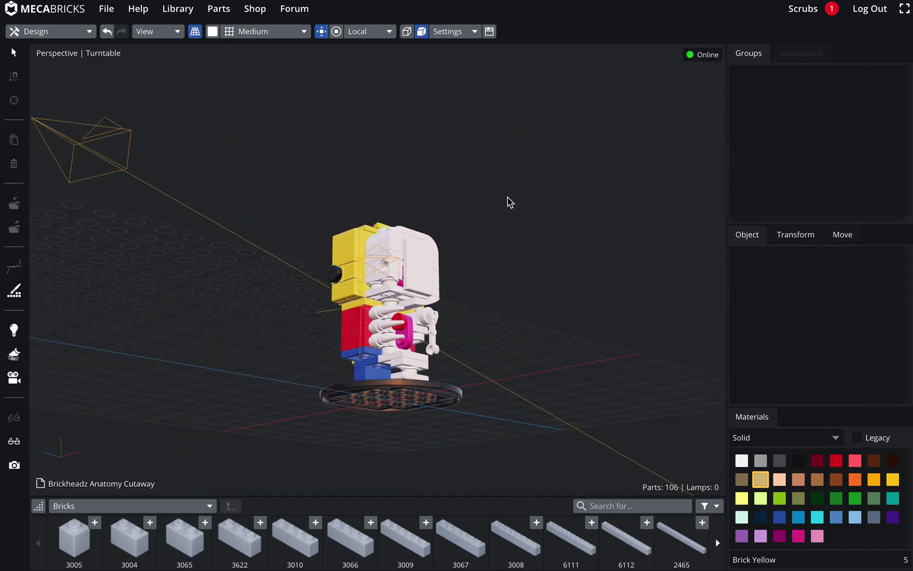
pyautogui.moveTo(507, 203); pyautogui.dragTo(533, 351, button='right')
pyautogui.click(60, 36)
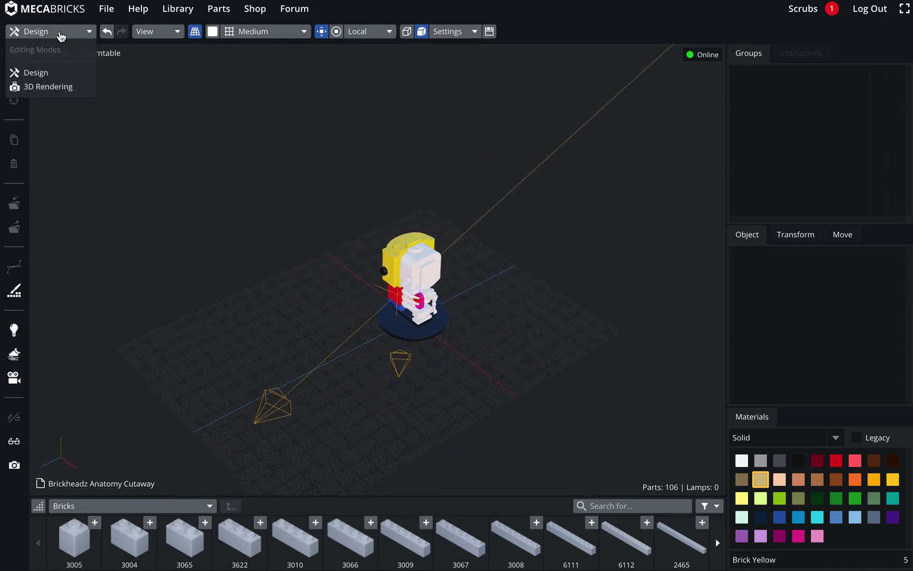
pyautogui.click(75, 88)
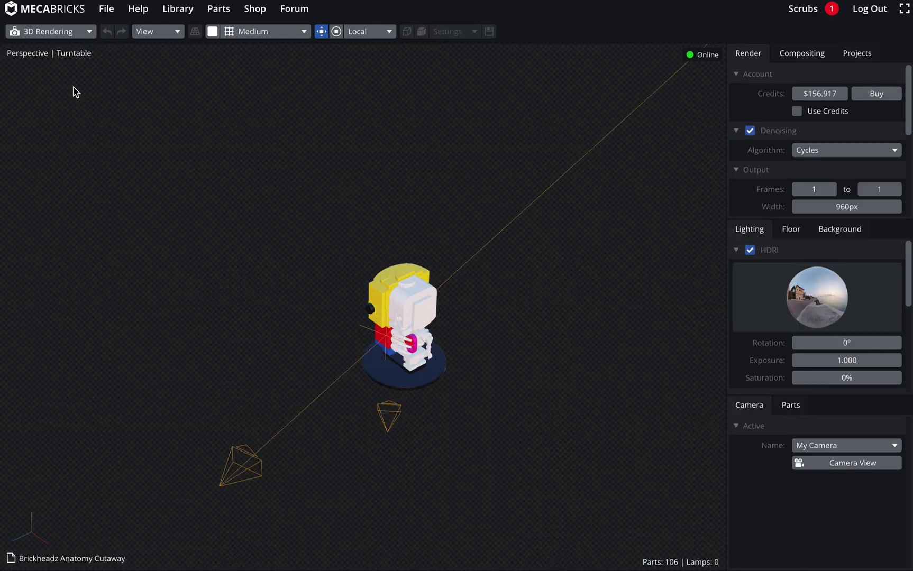
pyautogui.moveTo(269, 249); pyautogui.dragTo(265, 216, button='right')
pyautogui.scroll(-2, 550, 377)
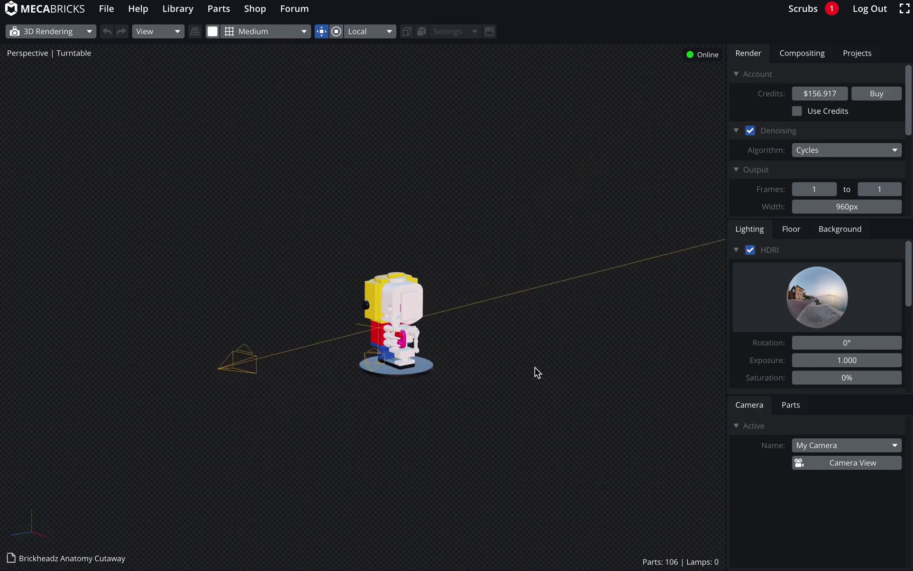
pyautogui.moveTo(535, 369)
pyautogui.mouseDown(button='right')
pyautogui.moveTo(595, 382)
pyautogui.moveTo(574, 375)
pyautogui.moveTo(564, 385)
pyautogui.moveTo(542, 375)
pyautogui.mouseUp(button='right')
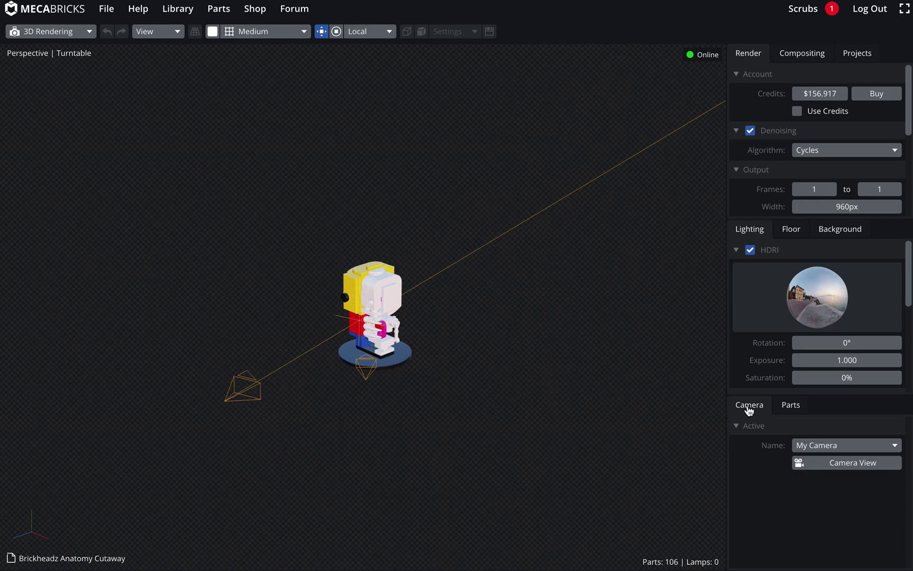
# Turn on the camera view, look through My Camera.001, and set My Camera back as the active camera
pyautogui.click(843, 447)
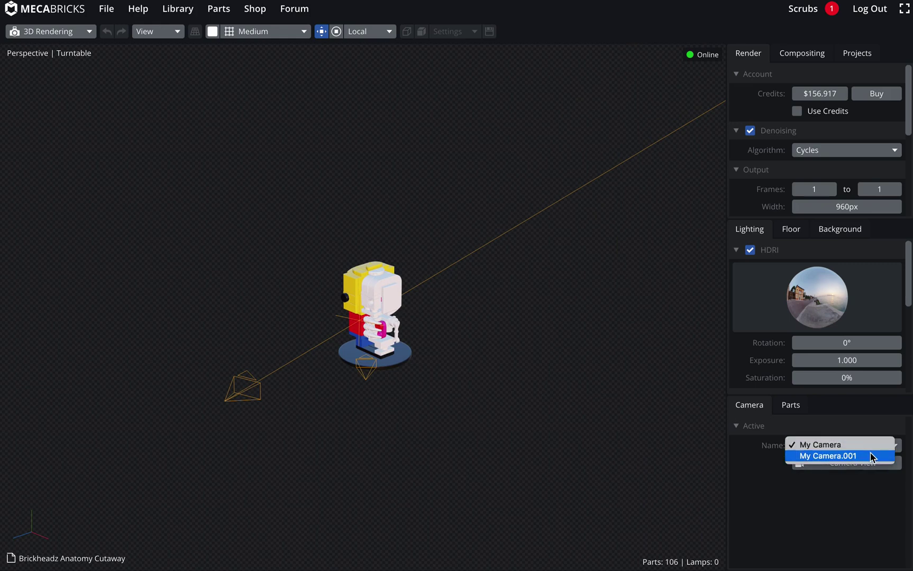
pyautogui.click(848, 501)
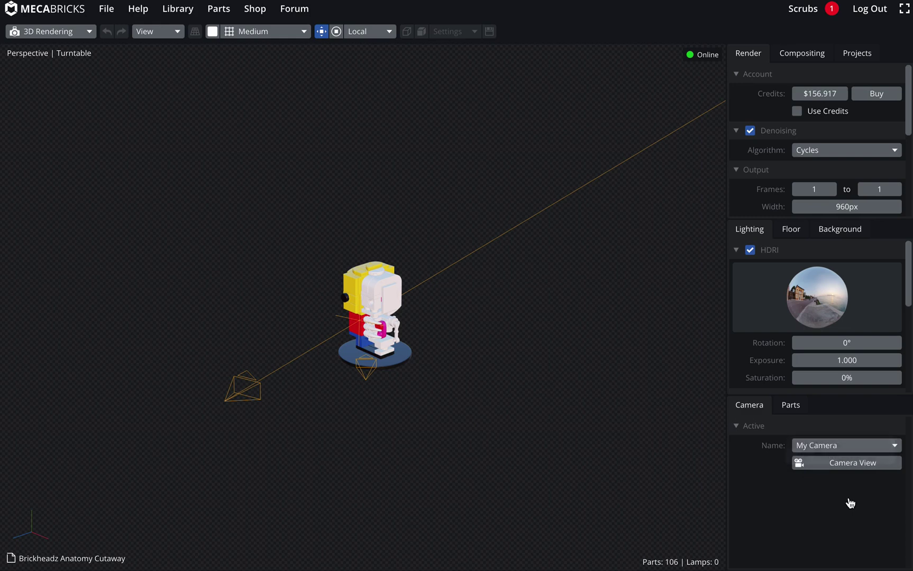
pyautogui.click(851, 467)
pyautogui.click(849, 445)
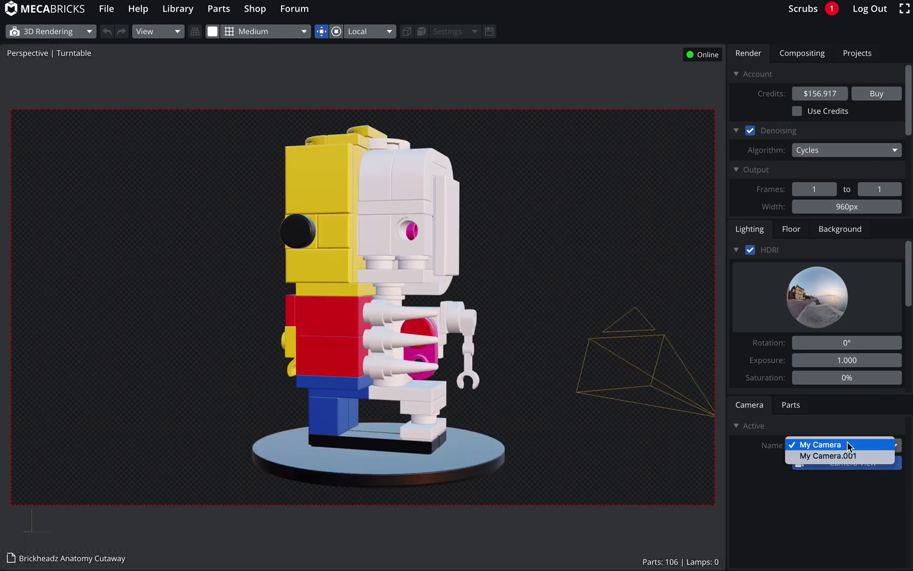
pyautogui.click(827, 456)
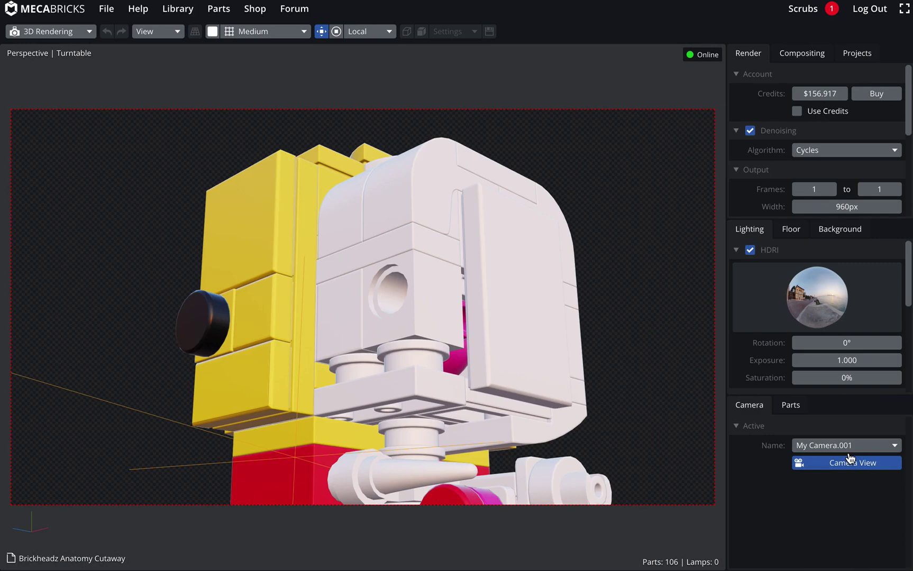
pyautogui.click(850, 447)
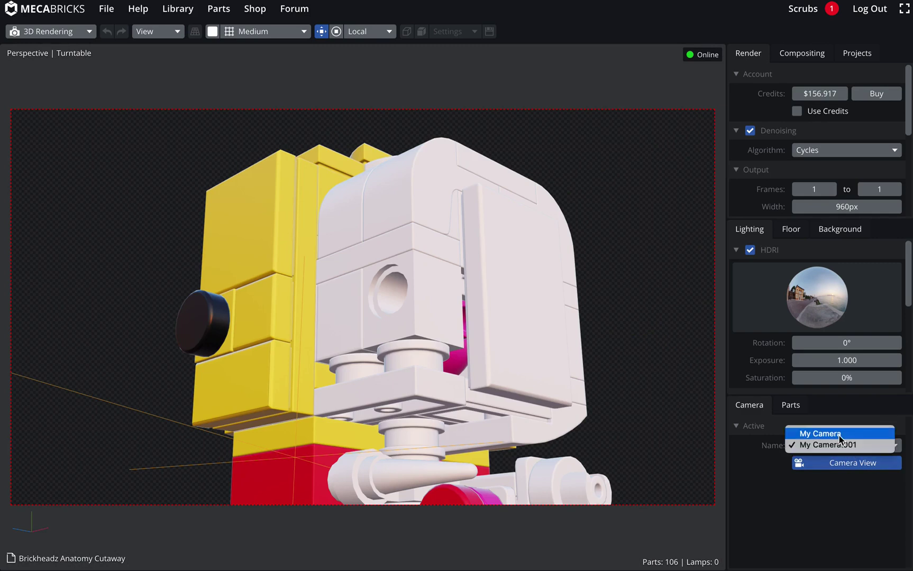
pyautogui.click(837, 433)
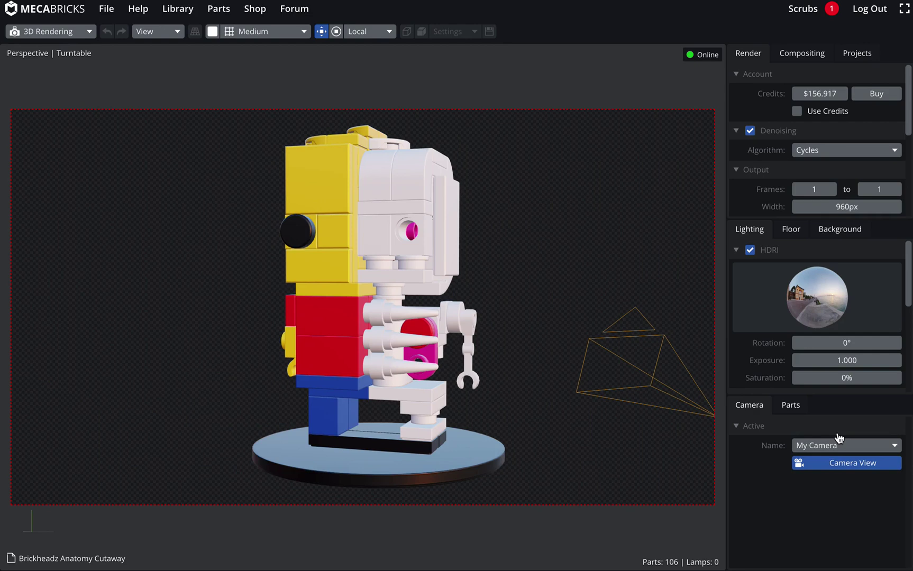
# Enable the floor with the Backdrop shape, scaled to 66 and rotated 16.5°
pyautogui.click(788, 231)
pyautogui.click(750, 251)
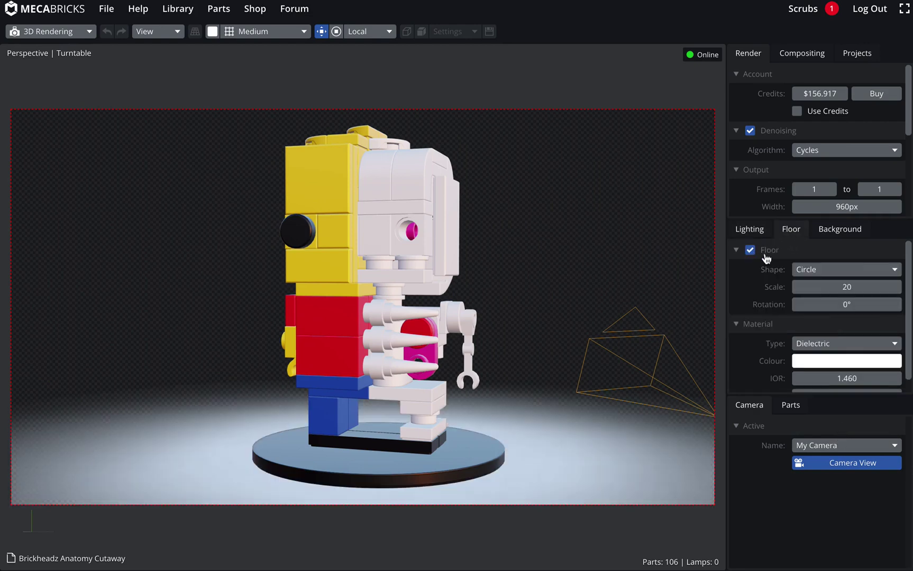
pyautogui.click(828, 269)
pyautogui.click(833, 290)
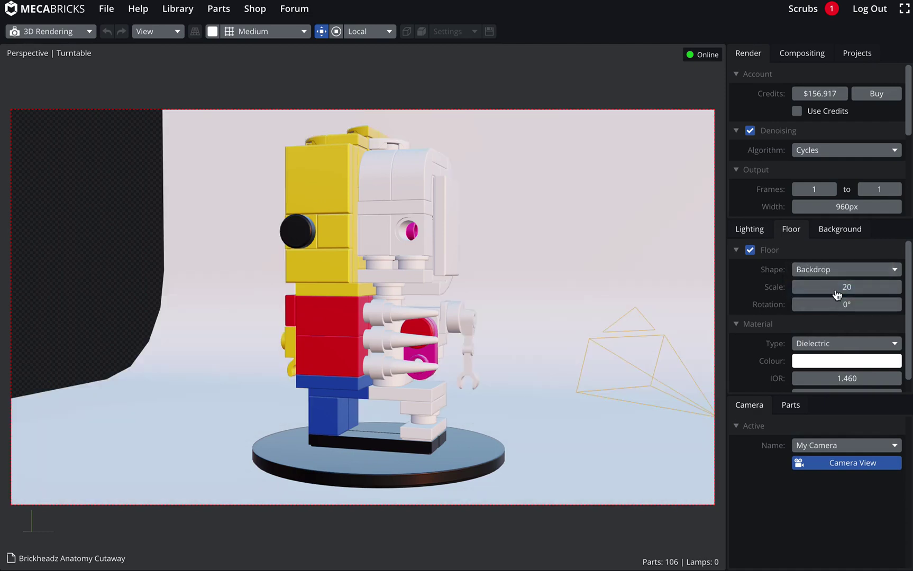
pyautogui.moveTo(847, 290); pyautogui.dragTo(893, 288)
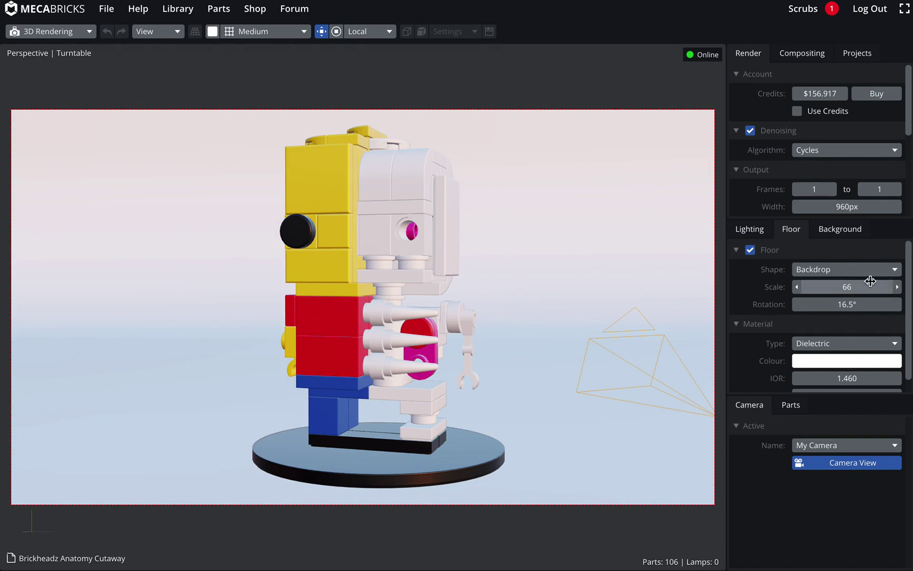
# Change the floor material type to Metal and give it a muted blue colour
pyautogui.click(755, 231)
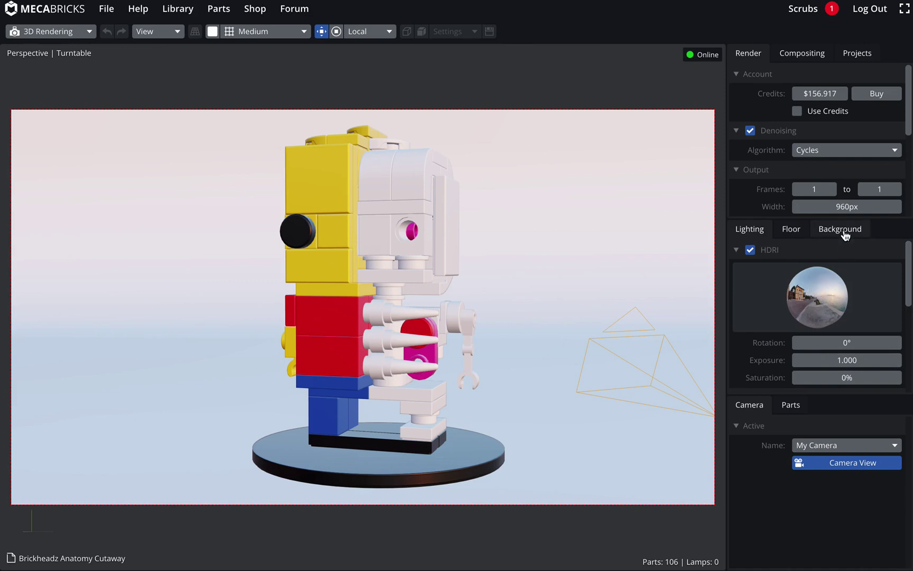
pyautogui.click(805, 231)
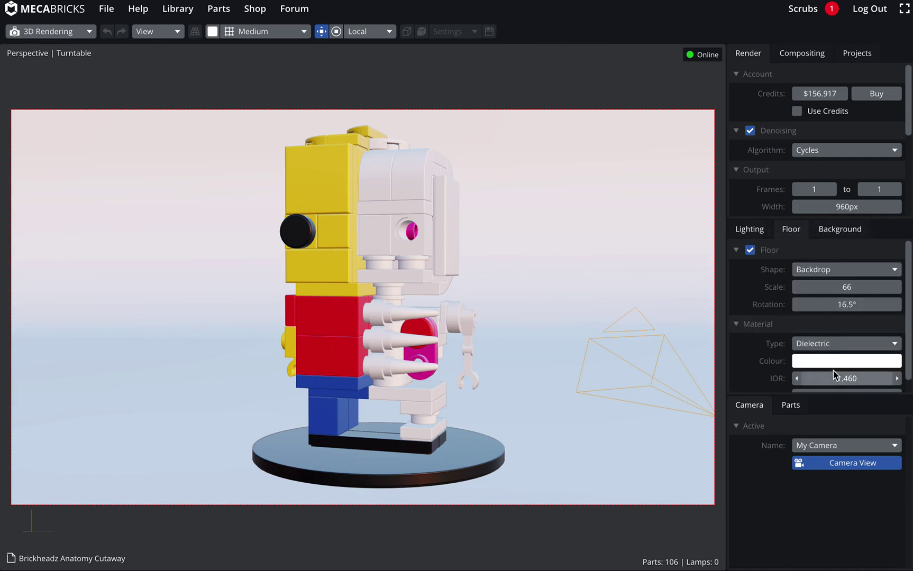
pyautogui.click(838, 340)
pyautogui.click(838, 350)
pyautogui.click(854, 361)
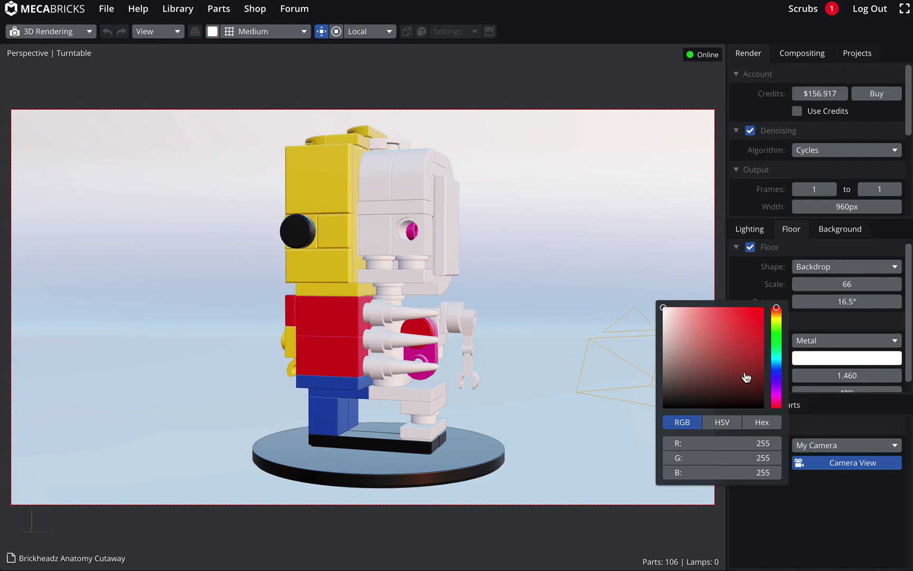
pyautogui.moveTo(776, 367); pyautogui.dragTo(778, 376)
pyautogui.moveTo(712, 332); pyautogui.dragTo(710, 349)
# Set the floor material's roughness to 60%
pyautogui.click(855, 381)
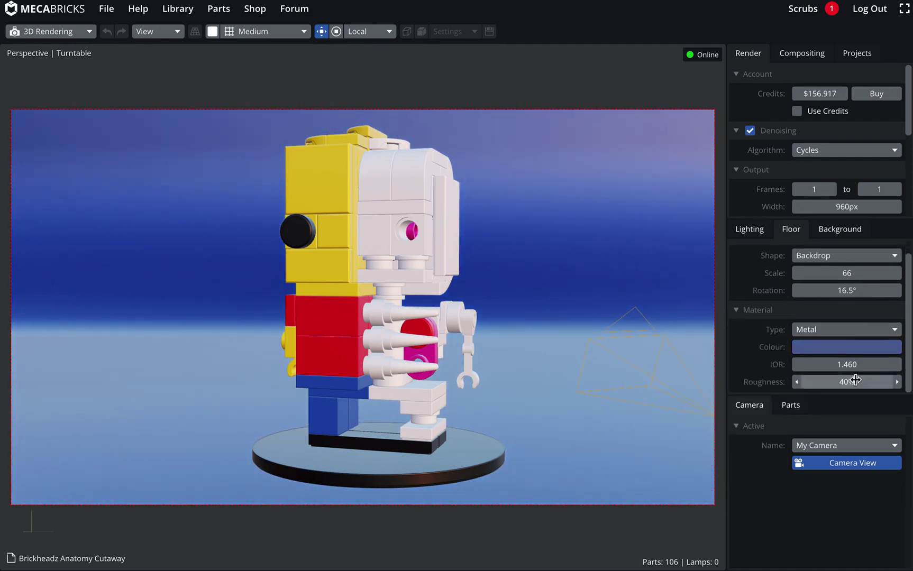
pyautogui.click(850, 381)
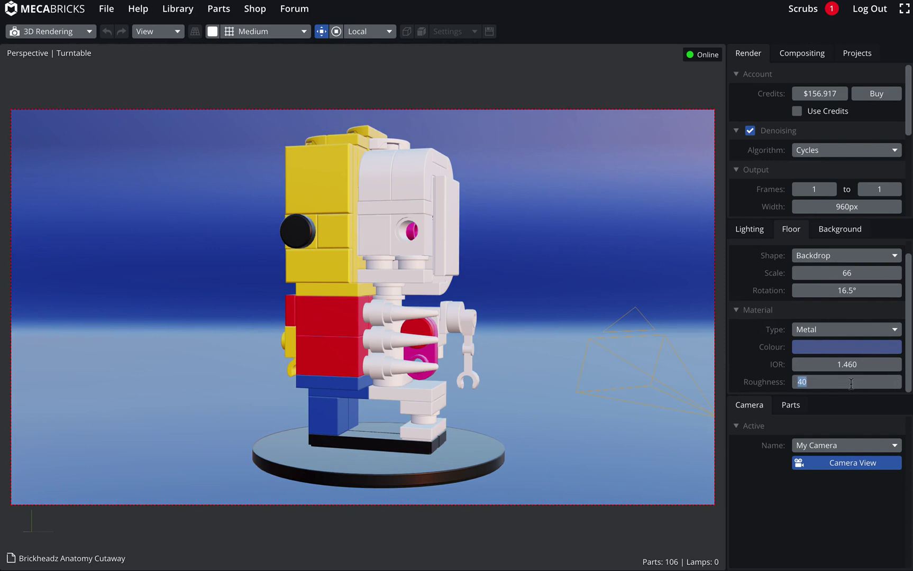
pyautogui.write('60')
pyautogui.press('Return')
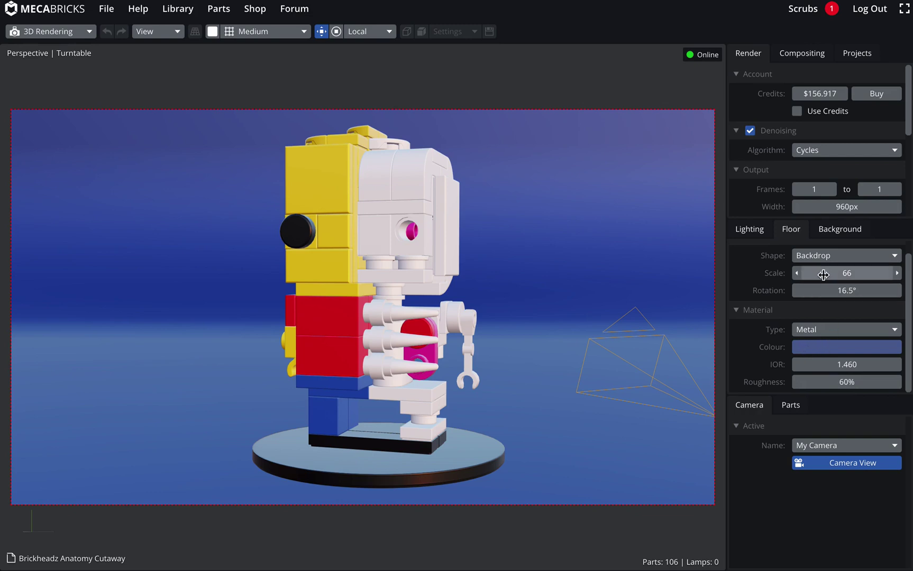
# Render the scene through the active camera and close the render project once it has finished
pyautogui.scroll(-3, 790, 112)
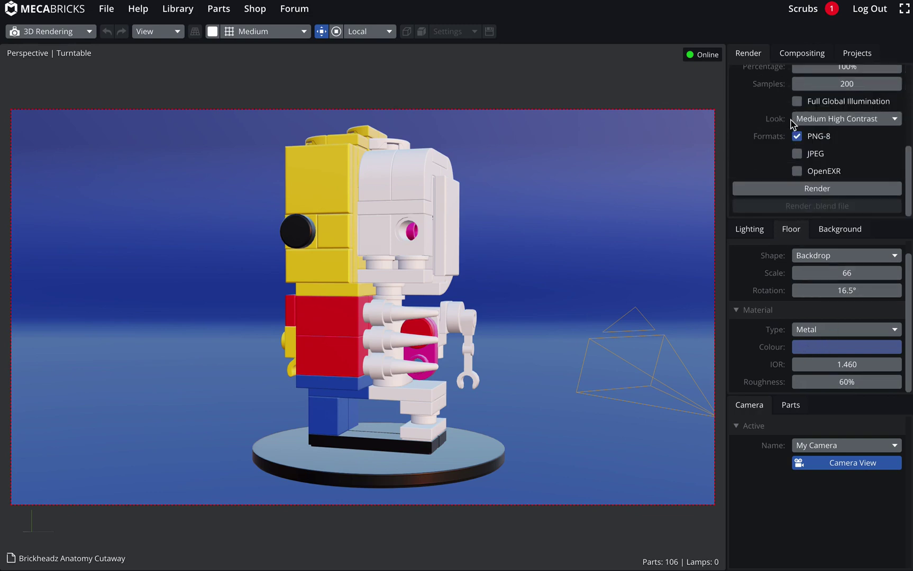
pyautogui.click(817, 191)
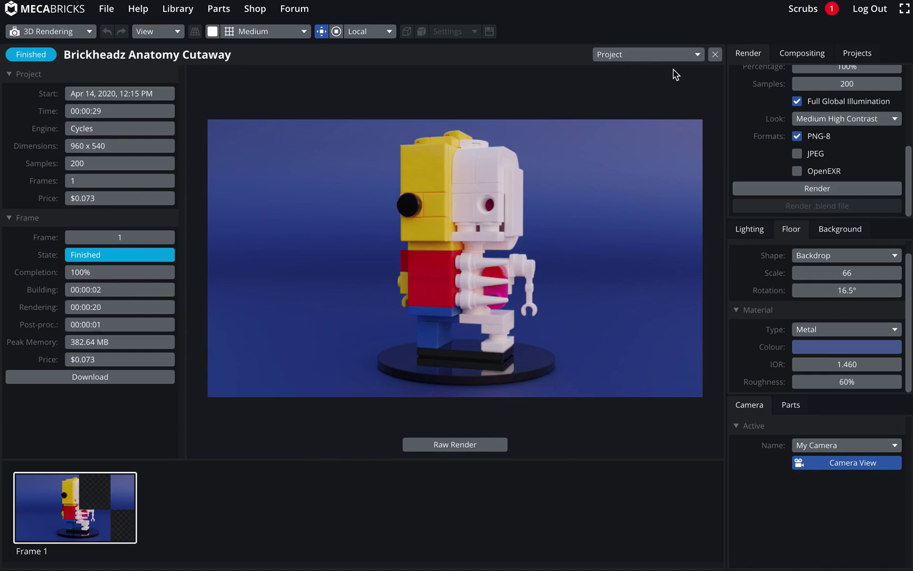
pyautogui.click(715, 55)
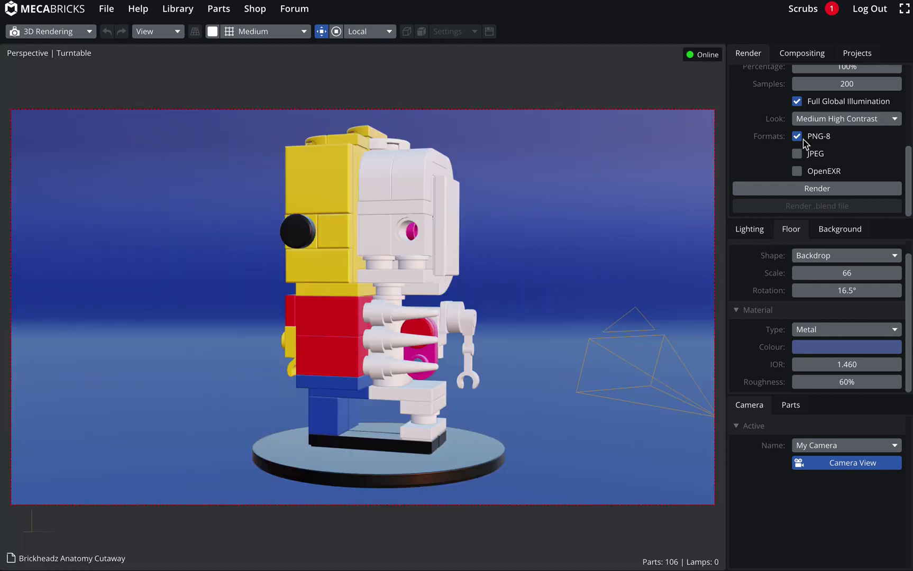
# Set the render output to a wide format, 900 px wide and 260 px high
pyautogui.scroll(3, 804, 138)
pyautogui.scroll(1, 806, 155)
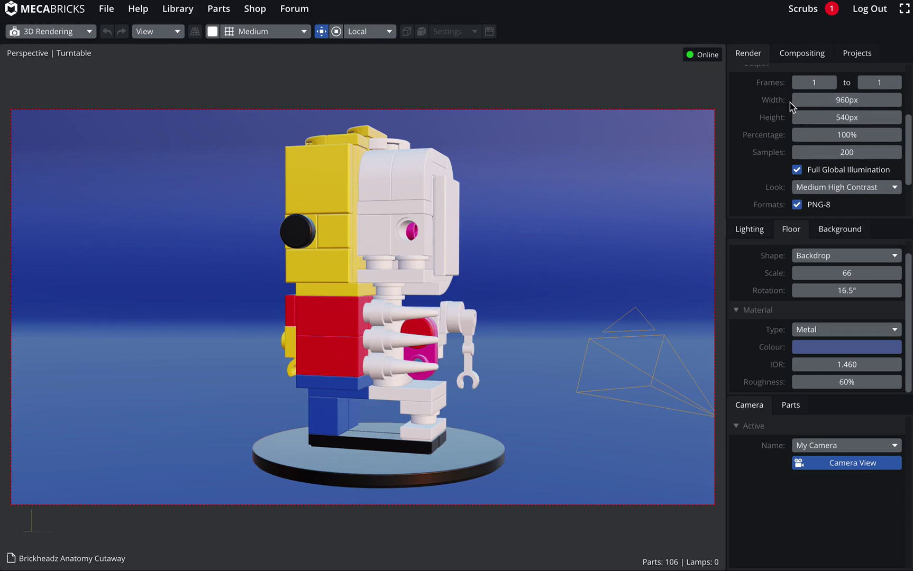
pyautogui.moveTo(796, 101); pyautogui.dragTo(840, 116)
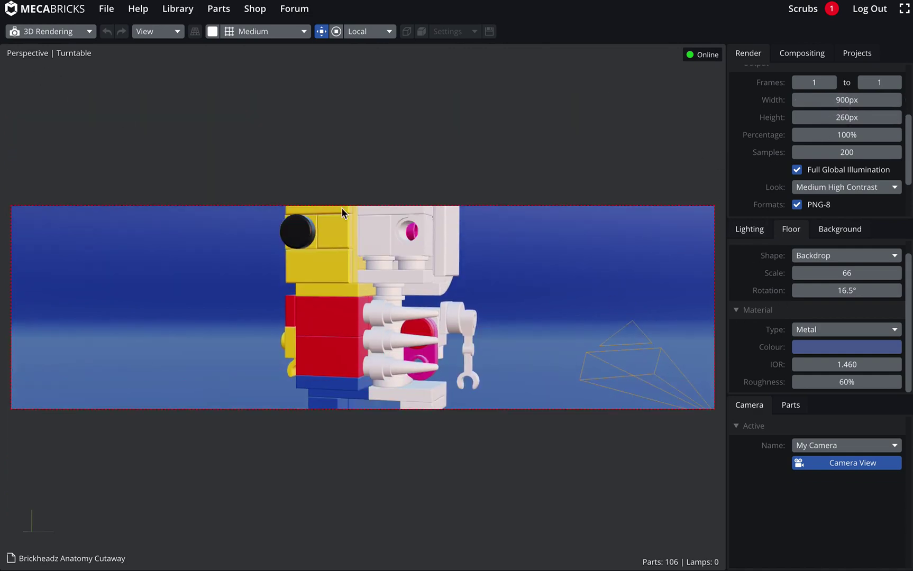
# Leave the camera view and switch the editor back to Design mode
pyautogui.click(833, 468)
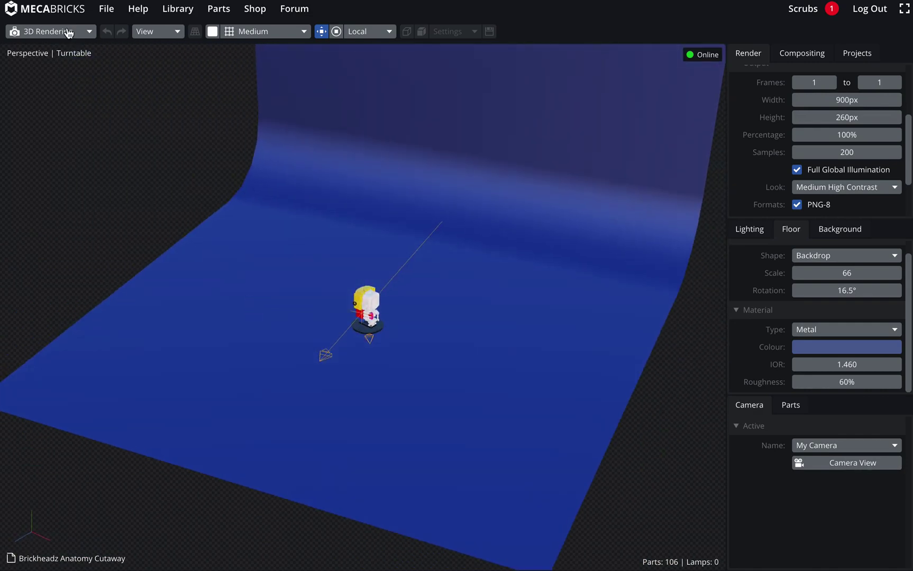
pyautogui.click(68, 33)
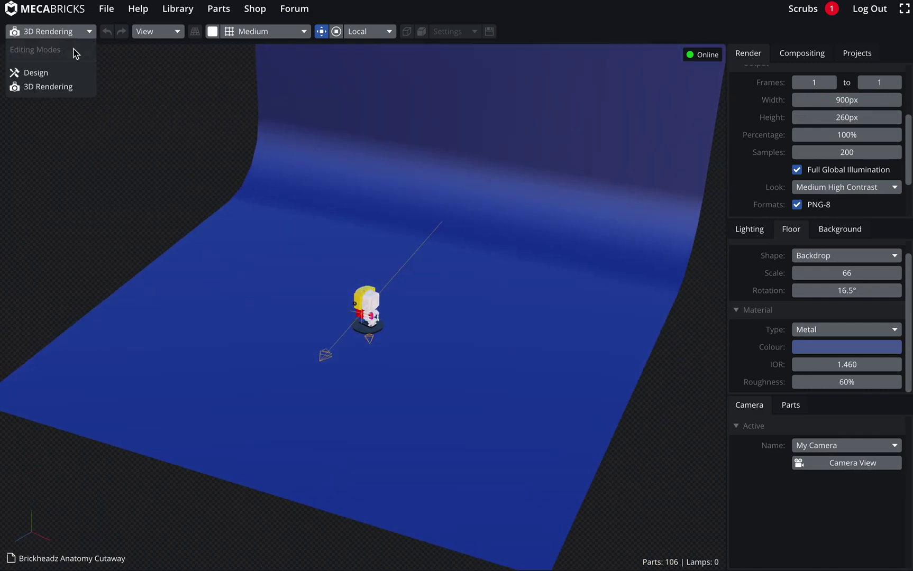
pyautogui.click(66, 74)
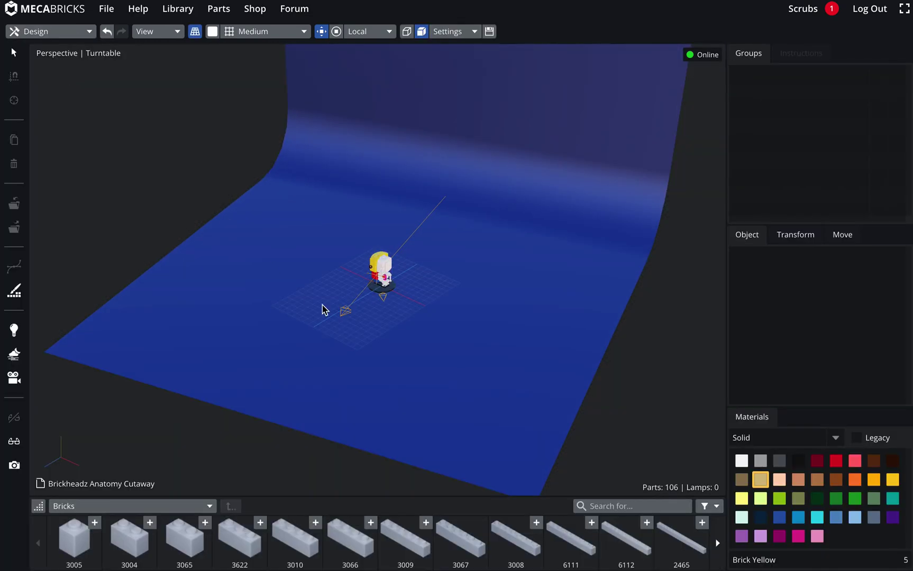
# Select the first camera, My Camera, and check its preview and guides with the new output proportions
pyautogui.scroll(5, 395, 357)
pyautogui.moveTo(370, 423); pyautogui.dragTo(227, 382)
pyautogui.moveTo(227, 382); pyautogui.dragTo(342, 344, button='right')
pyautogui.scroll(4, 342, 344)
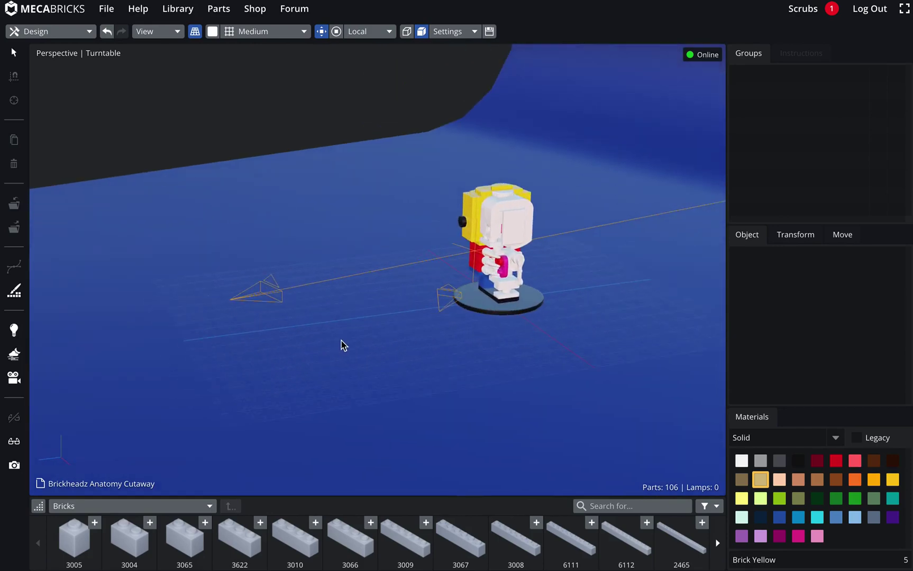
pyautogui.moveTo(342, 344); pyautogui.dragTo(264, 376)
pyautogui.moveTo(265, 376); pyautogui.dragTo(350, 346, button='right')
pyautogui.moveTo(331, 348); pyautogui.dragTo(289, 349)
pyautogui.scroll(4, 289, 349)
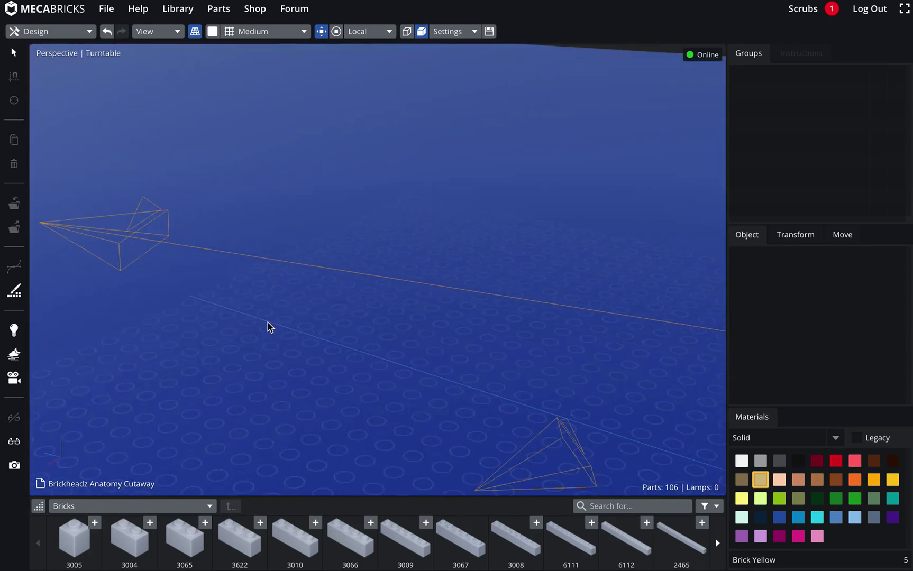
pyautogui.moveTo(268, 326); pyautogui.dragTo(343, 321, button='right')
pyautogui.moveTo(344, 321); pyautogui.dragTo(316, 310)
pyautogui.scroll(-3, 204, 230)
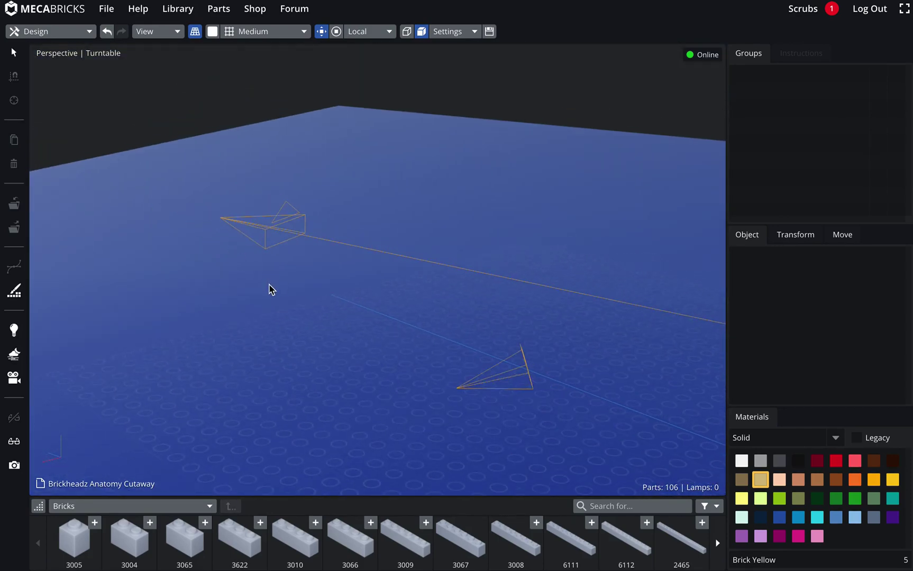
pyautogui.moveTo(269, 288); pyautogui.dragTo(393, 304)
pyautogui.click(346, 265)
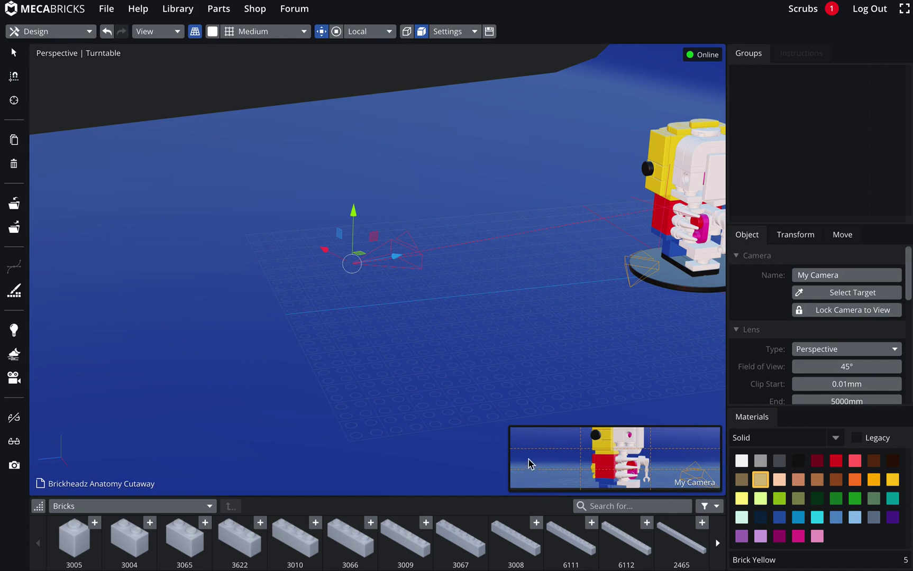
pyautogui.moveTo(502, 319); pyautogui.dragTo(459, 336, button='right')
pyautogui.moveTo(459, 337); pyautogui.dragTo(508, 332)
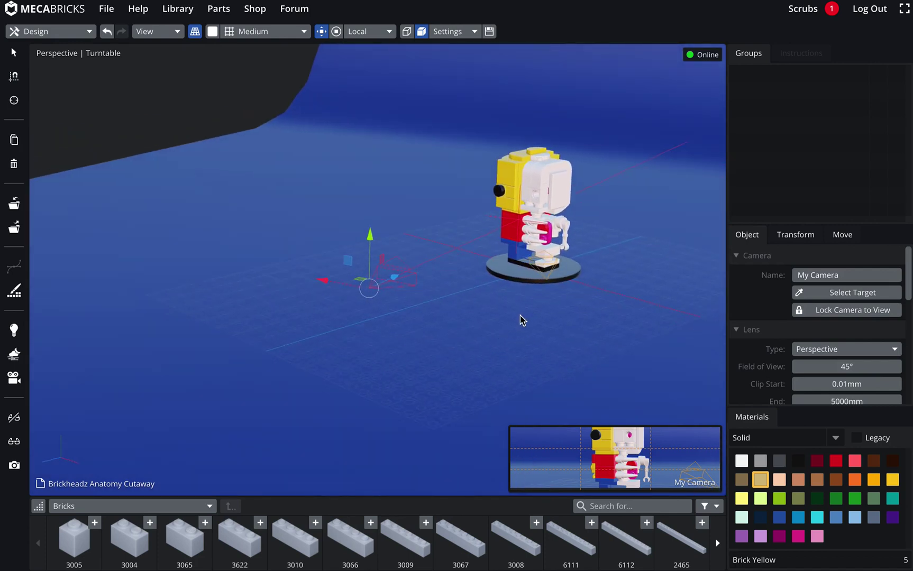
pyautogui.moveTo(522, 320); pyautogui.dragTo(396, 364, button='right')
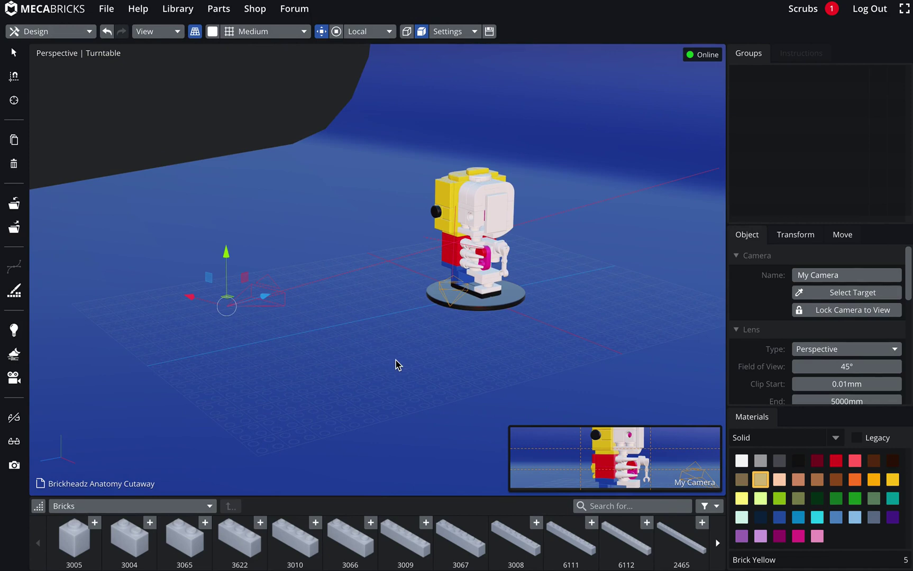